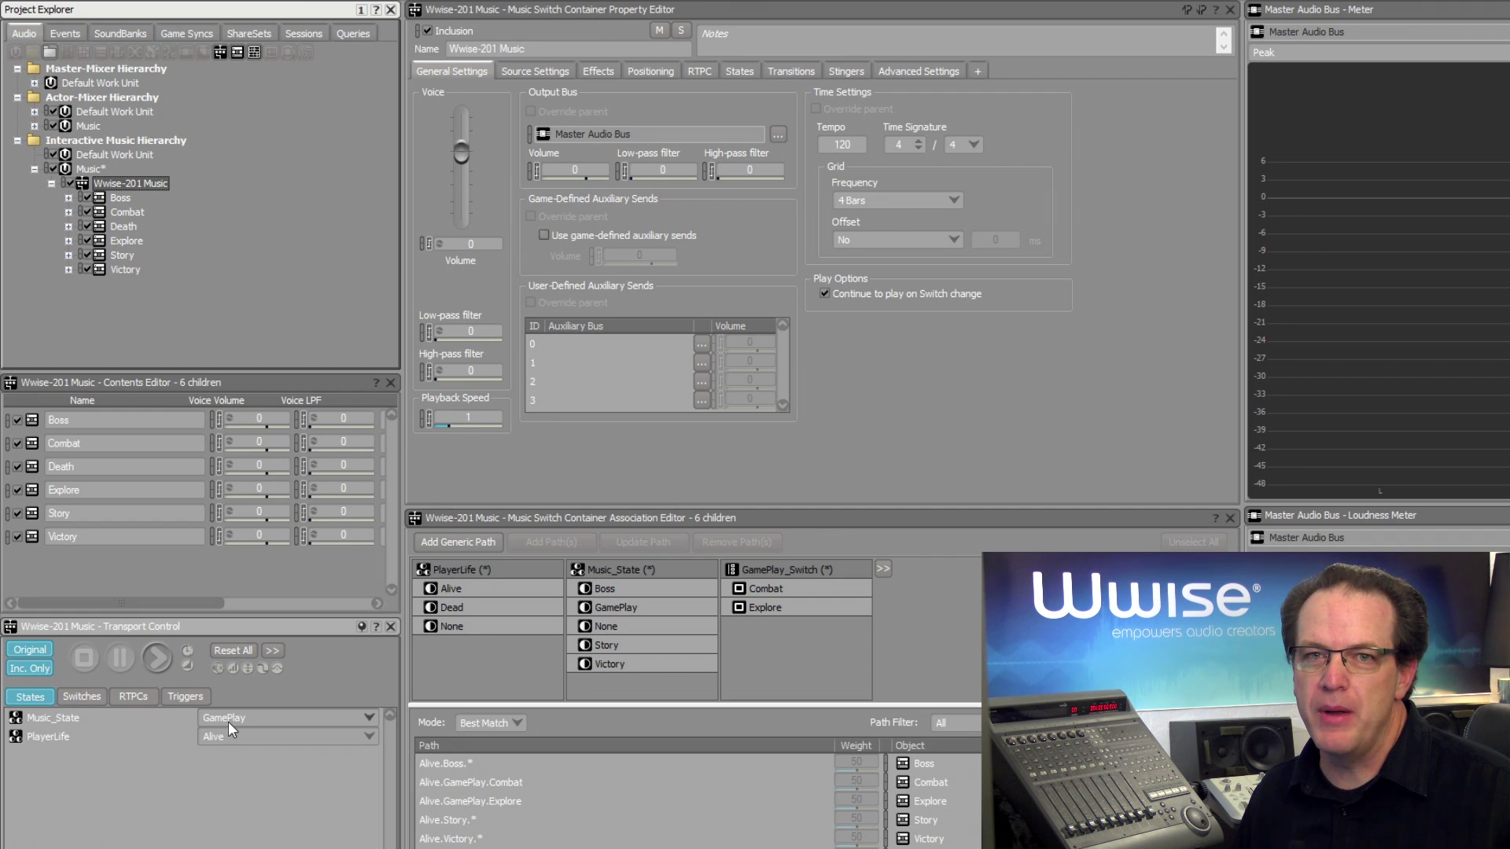
Step: Set GamePlay_Switch to Combat in Transport Control's Switches
click(93, 697)
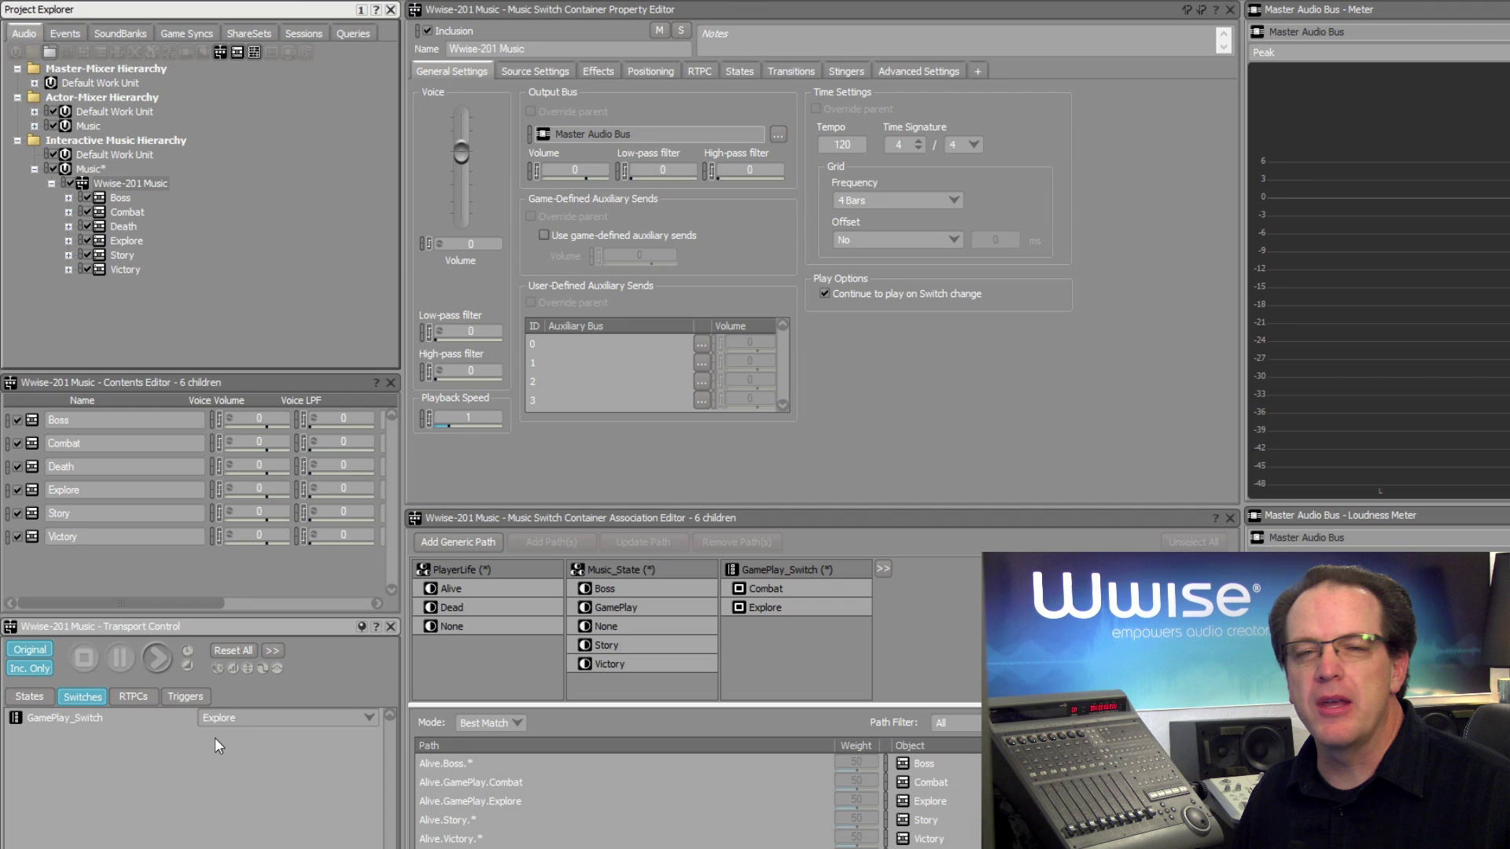
click(240, 719)
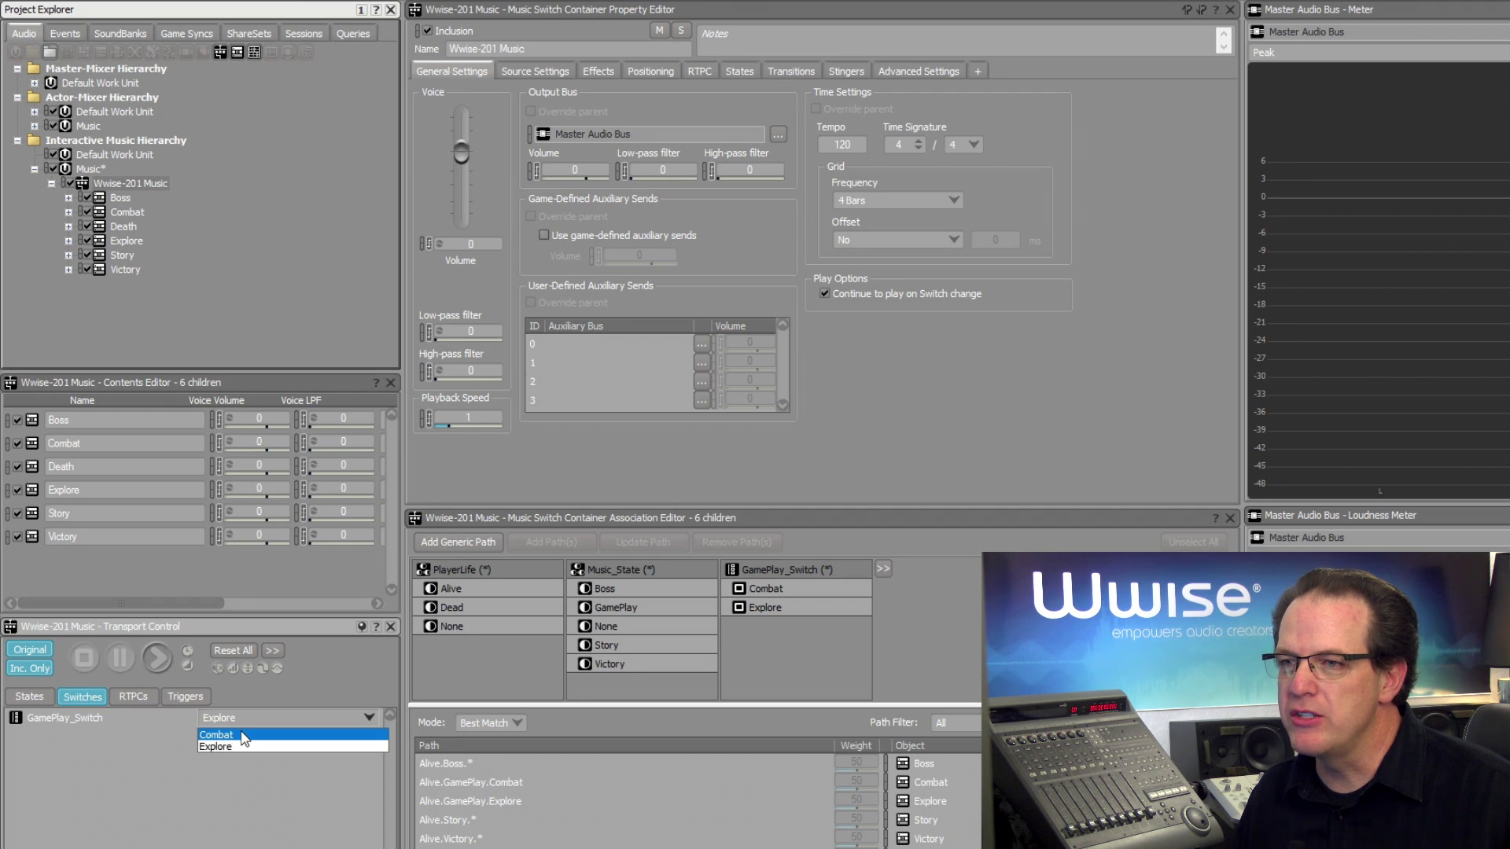
click(240, 736)
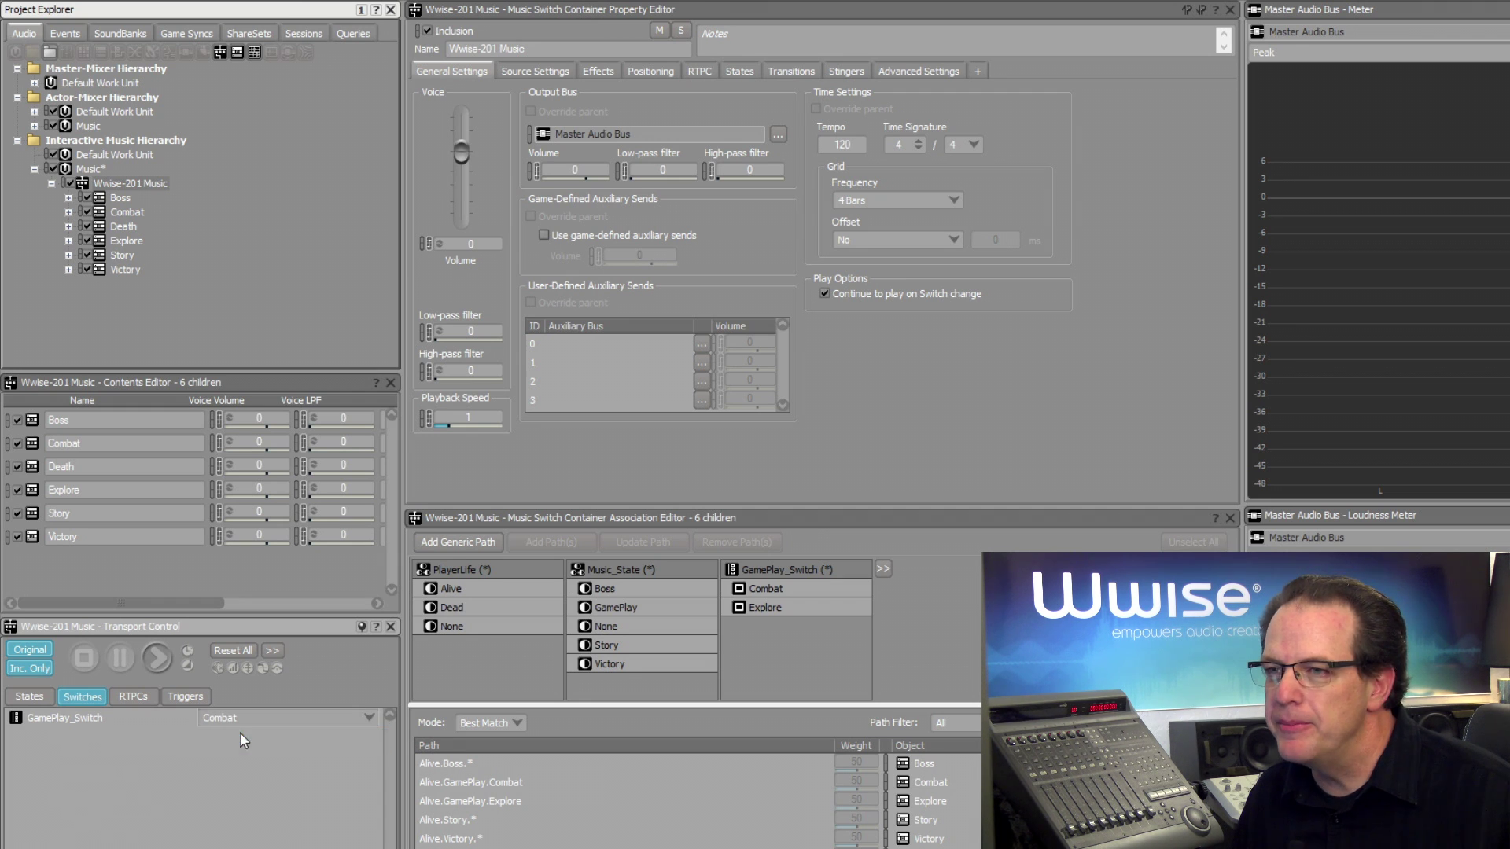
Step: Play the music, change PlayerLife to Dead while it plays, then stop
click(26, 697)
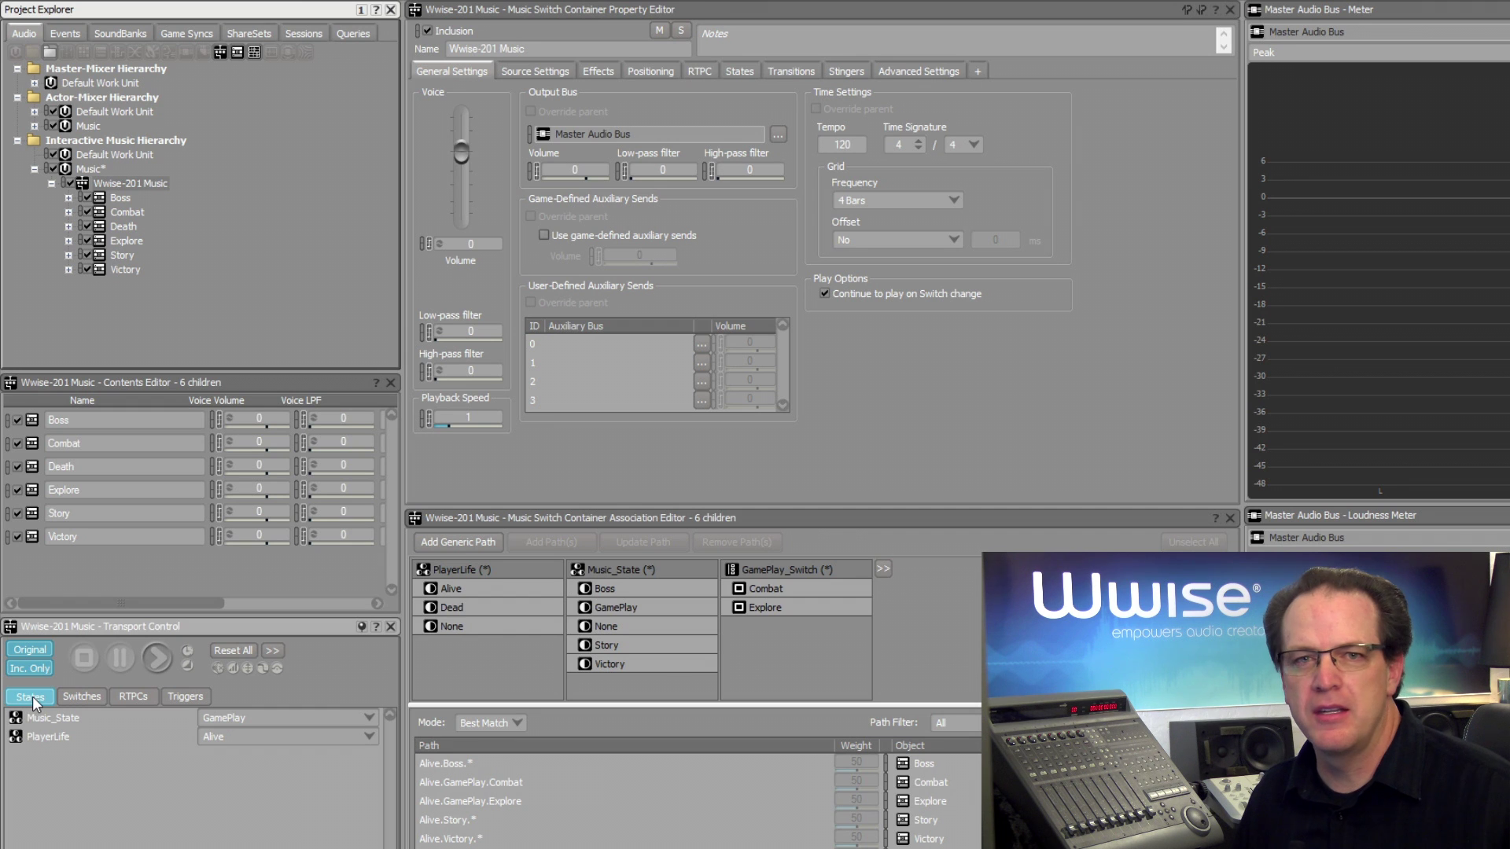
click(156, 661)
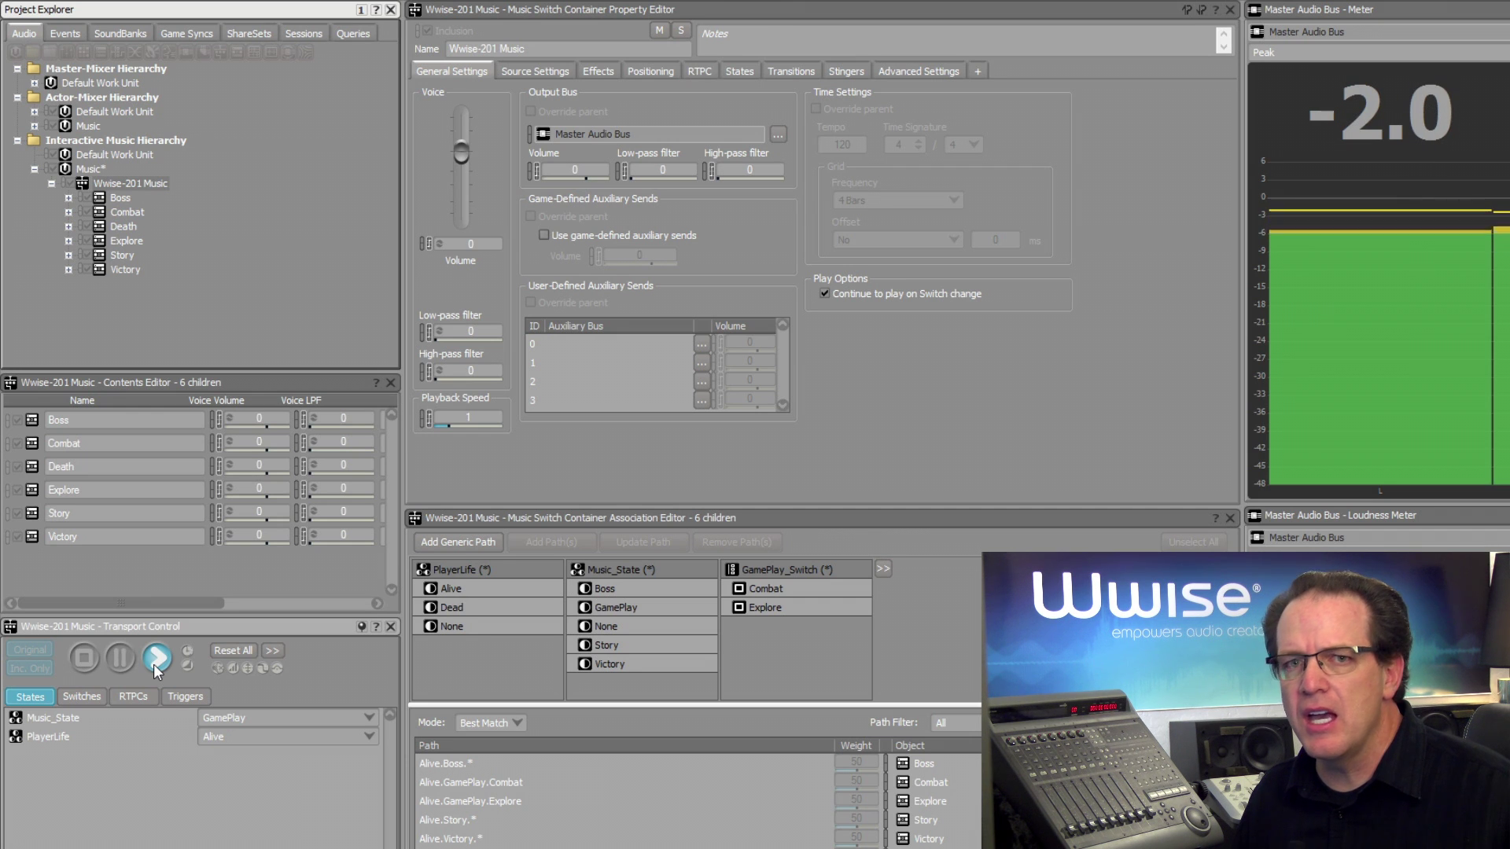
click(224, 740)
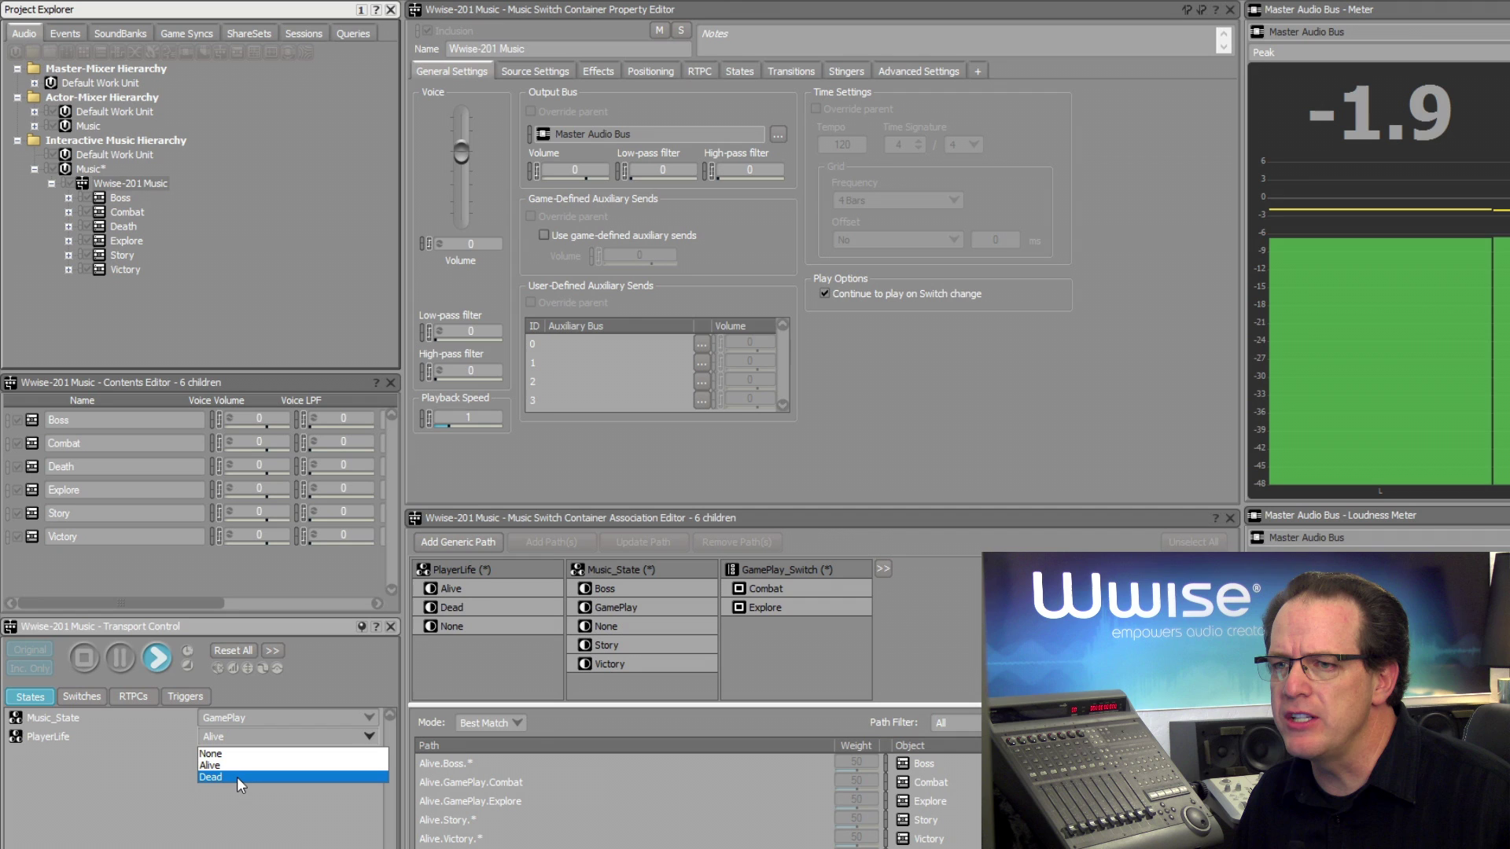
click(238, 777)
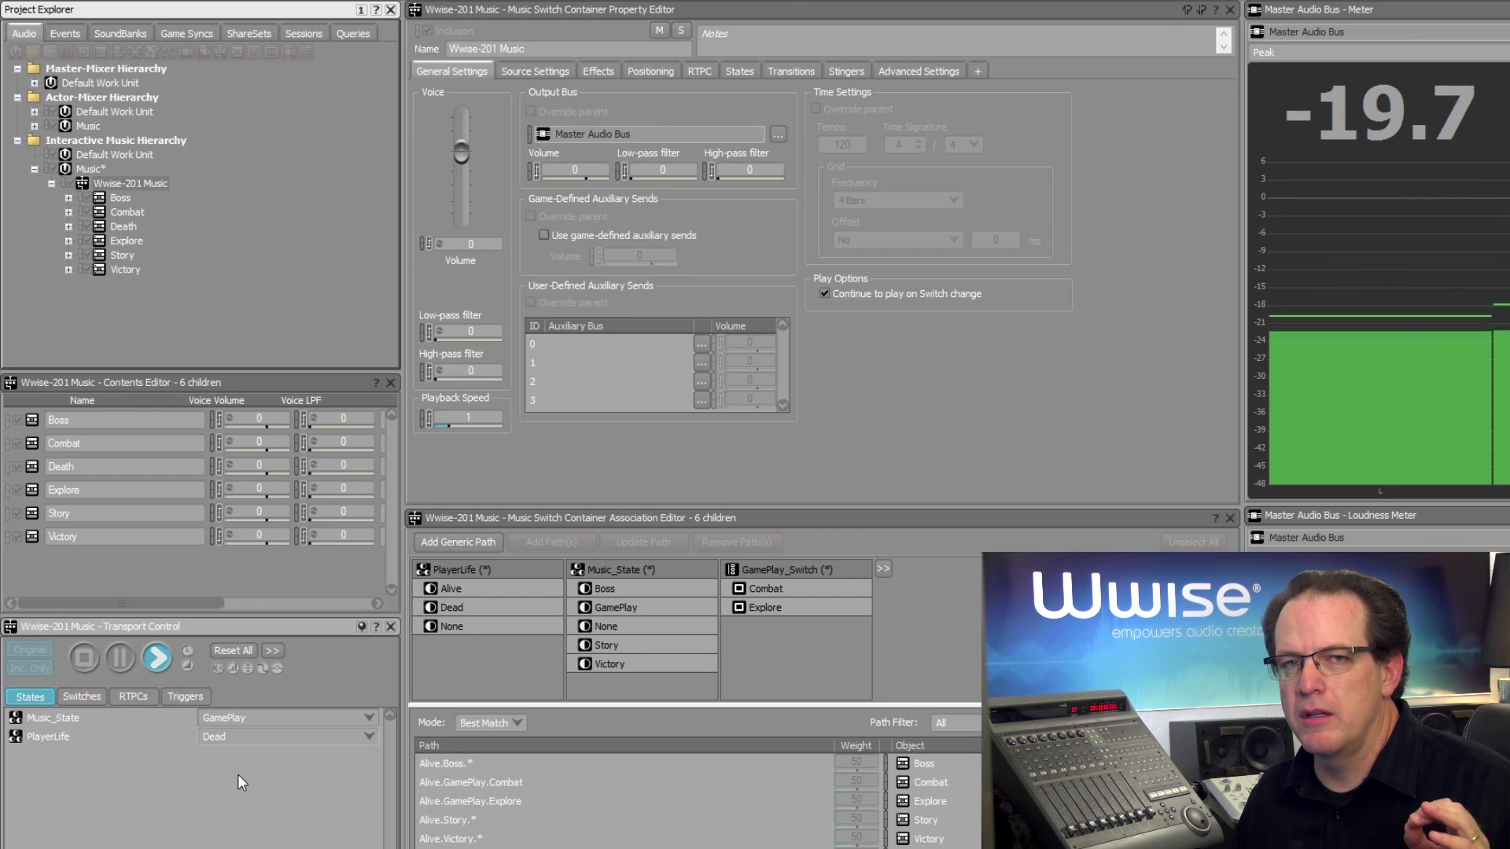
click(75, 658)
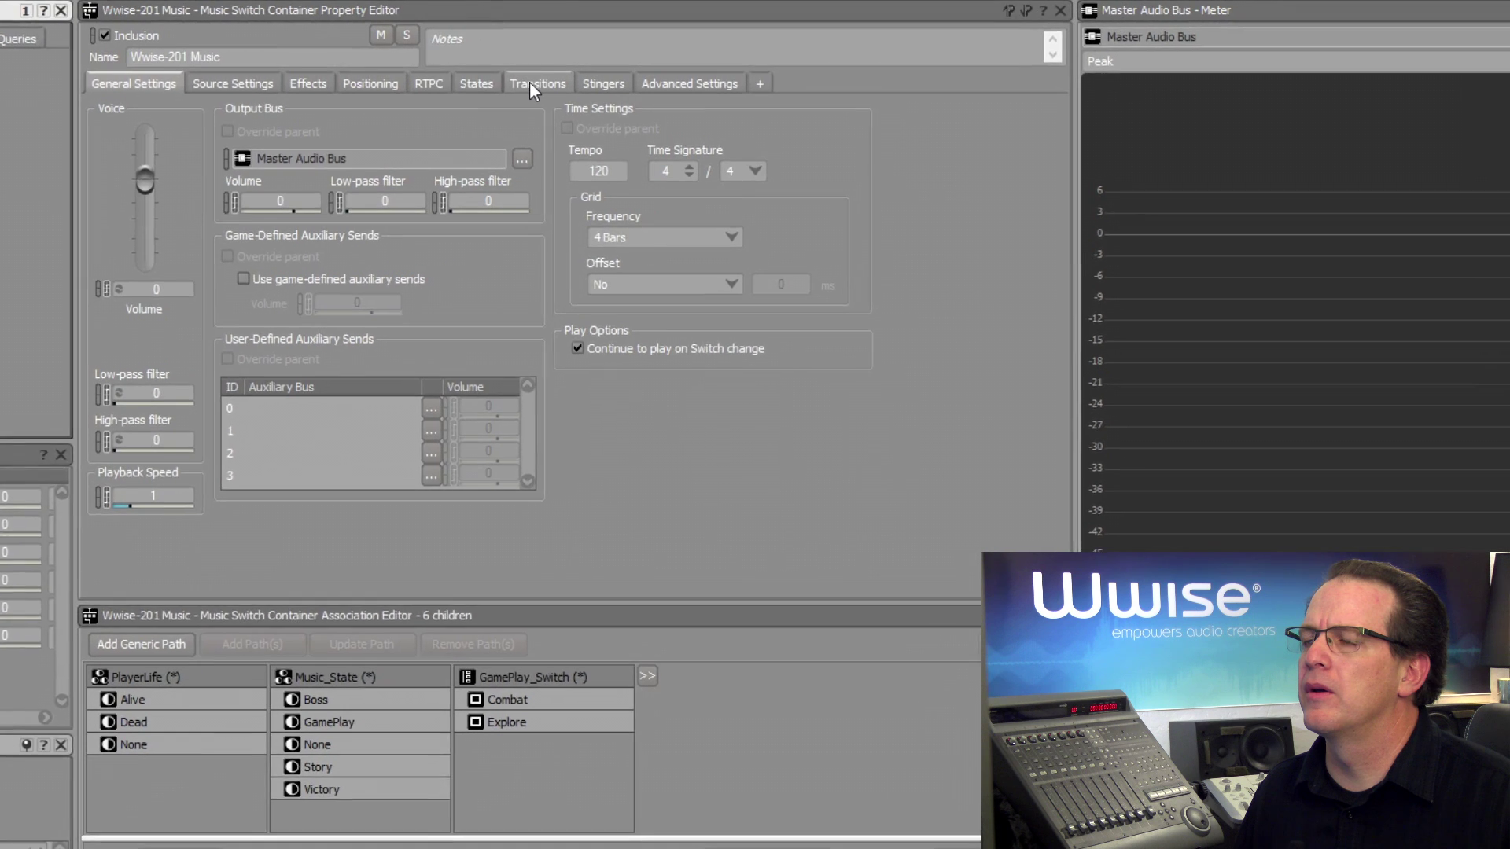
Step: Show the container's transitions and select the default Any-to-Any transition rule
click(530, 84)
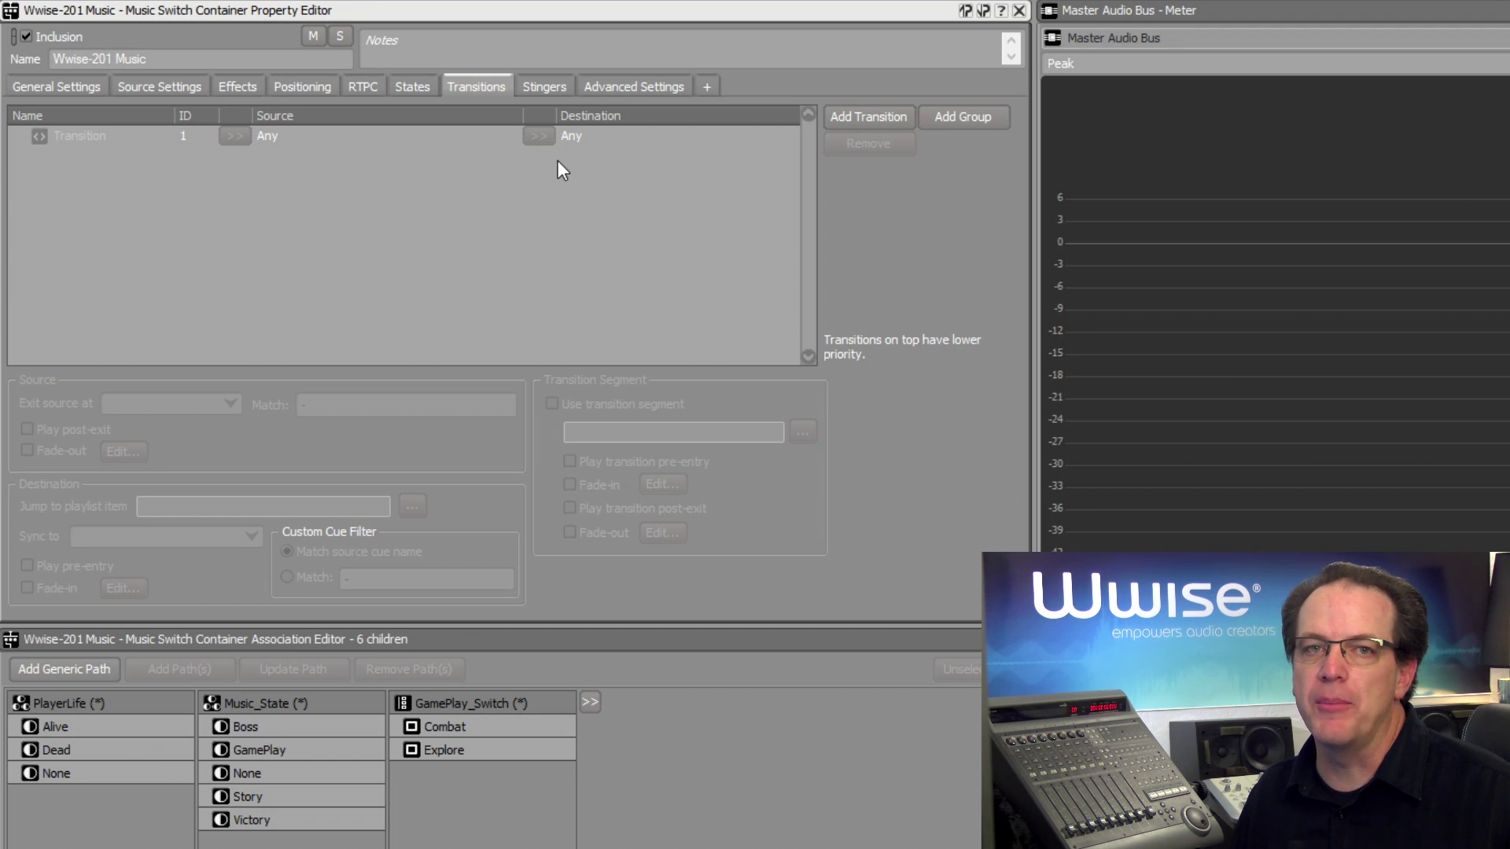
click(332, 140)
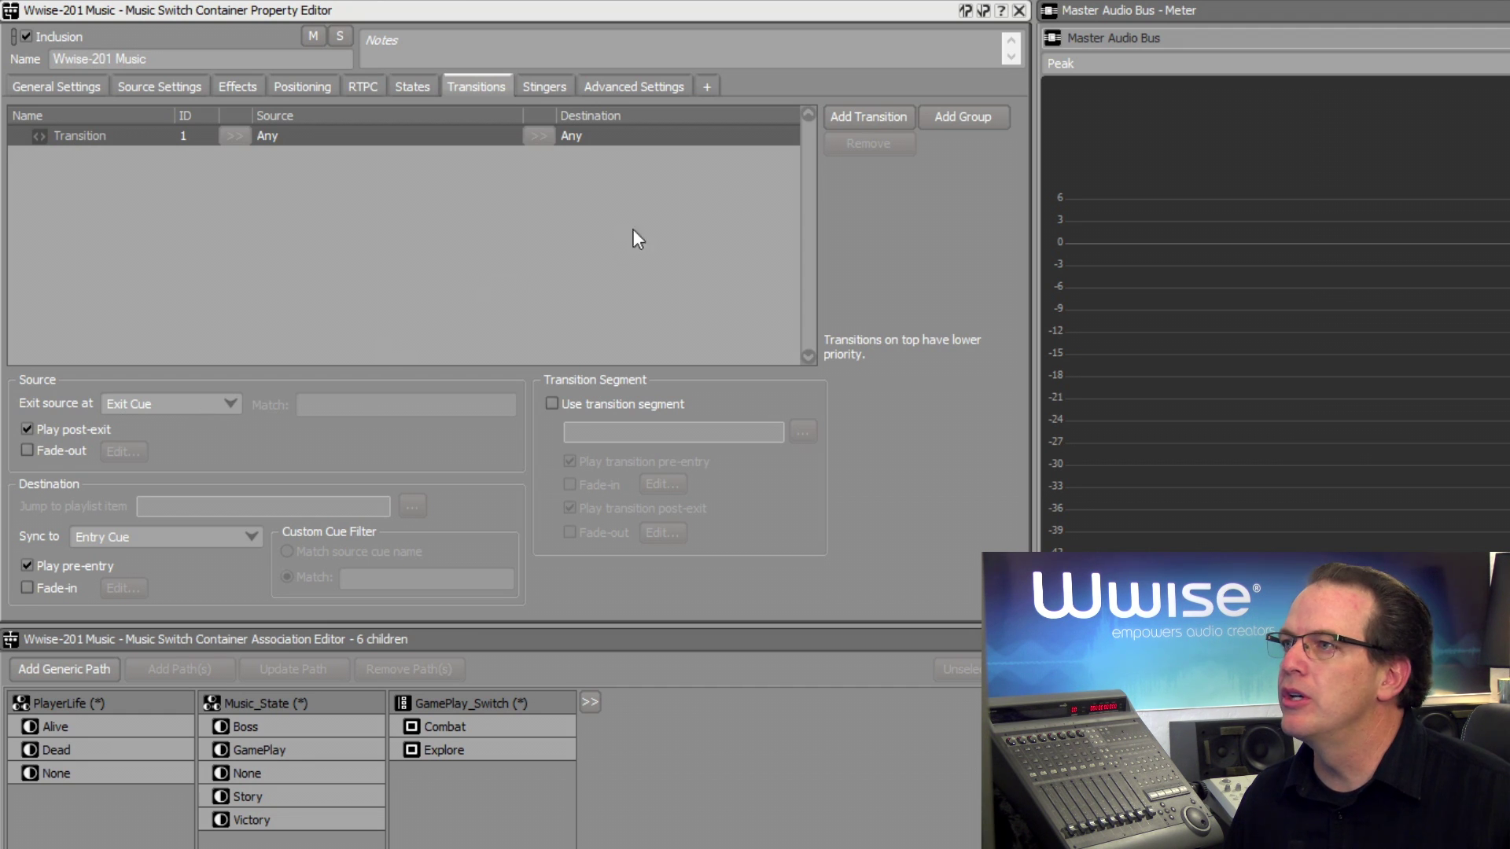
Step: Add an Any-to-Death transition that exits the source at Next Bar
click(857, 114)
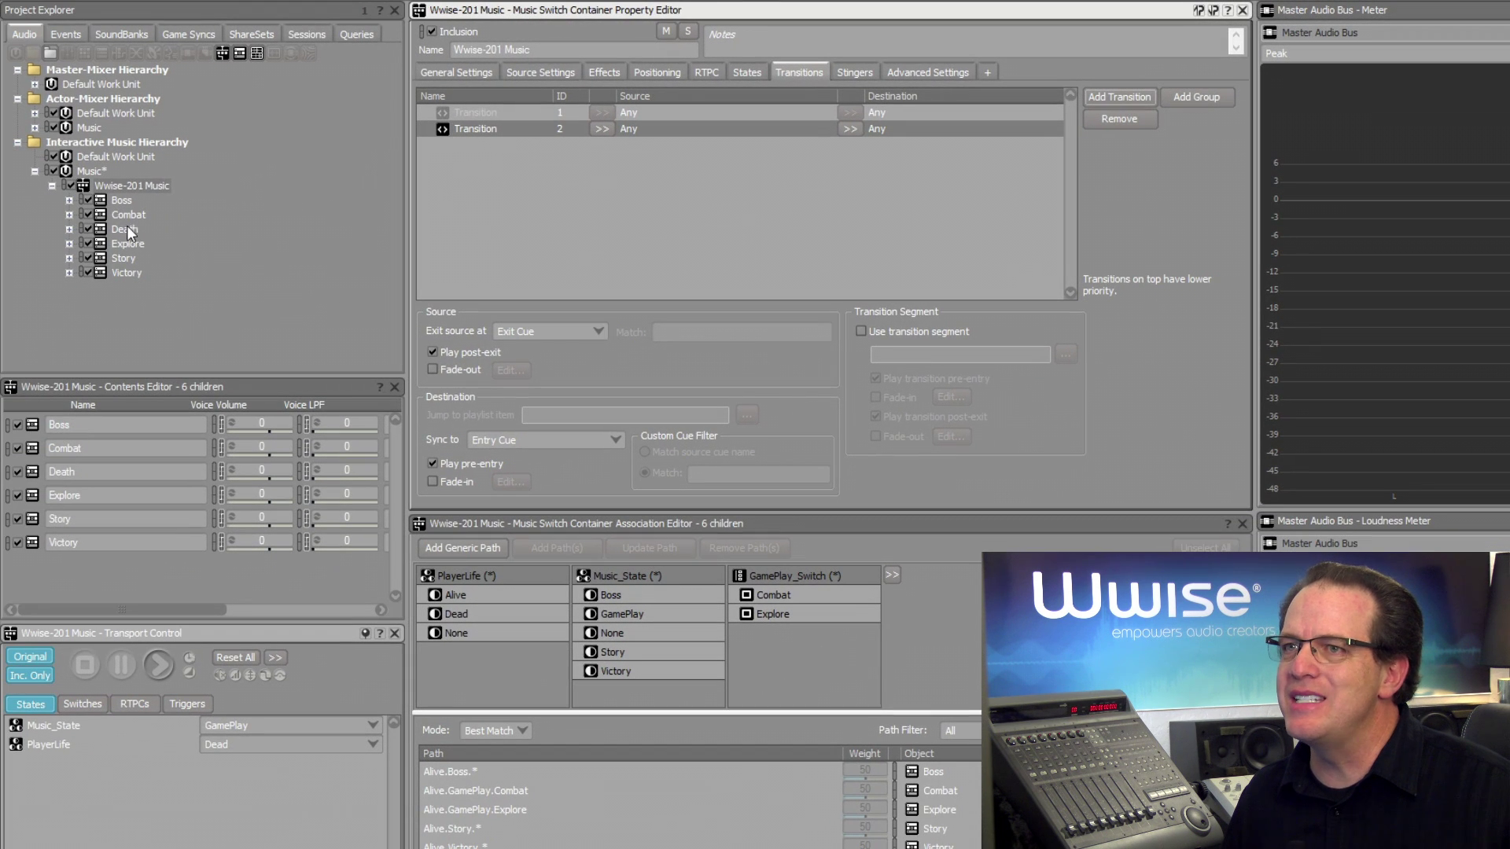
drag(123, 228, 891, 131)
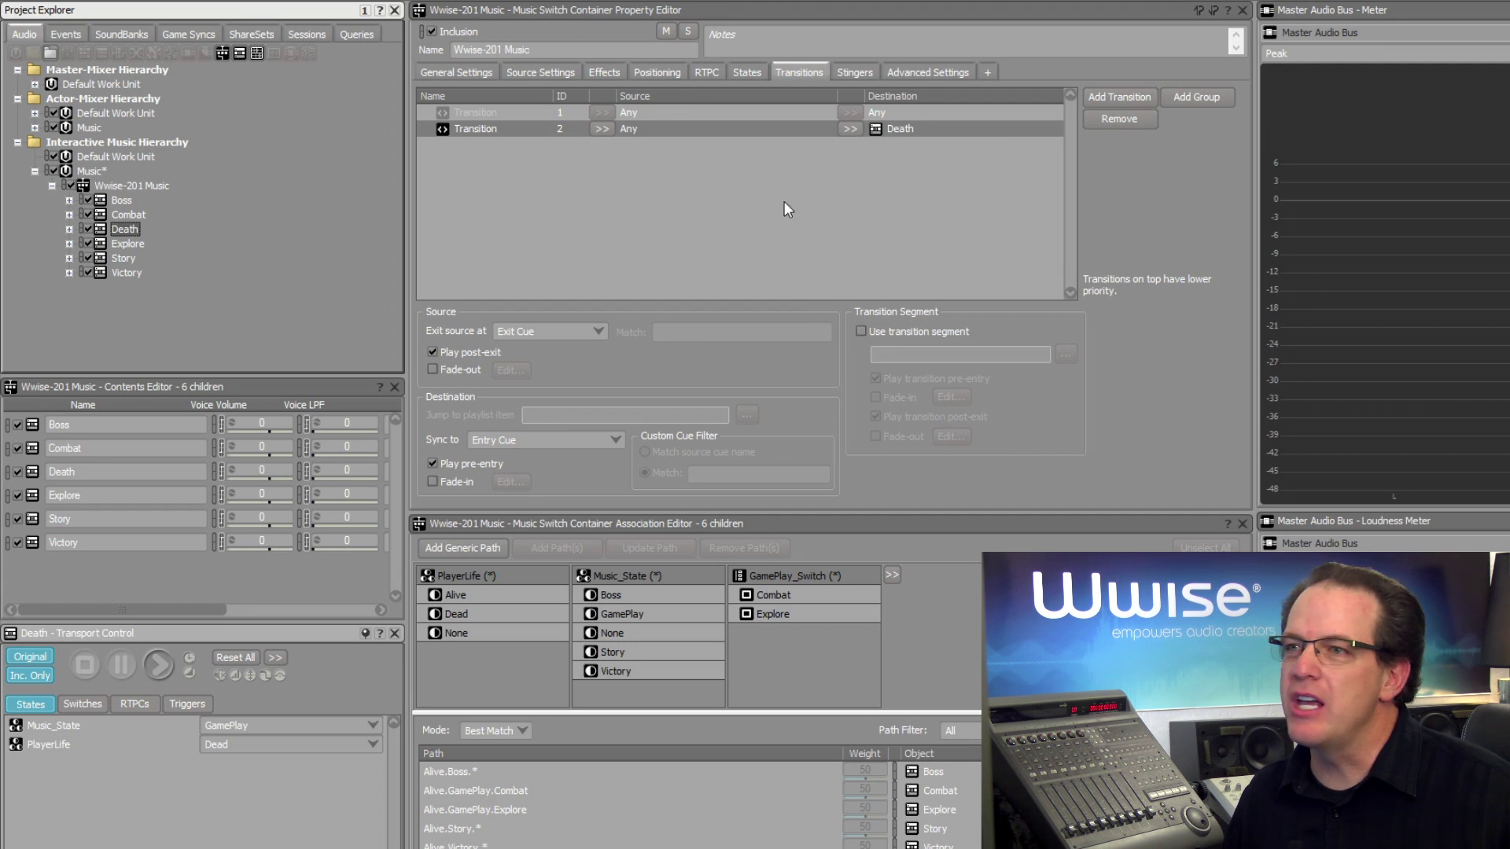
click(539, 332)
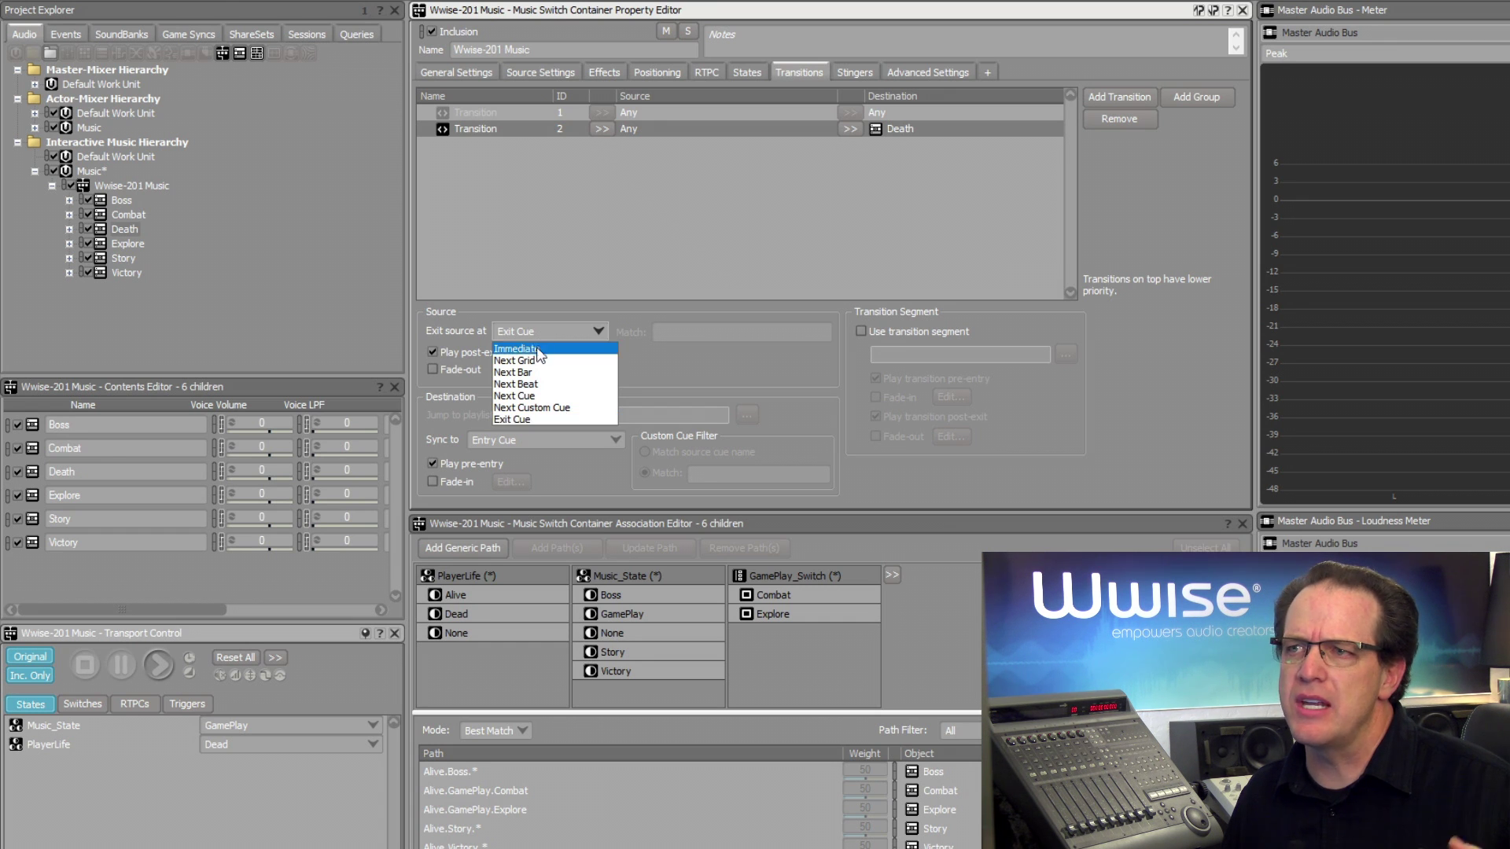
click(529, 374)
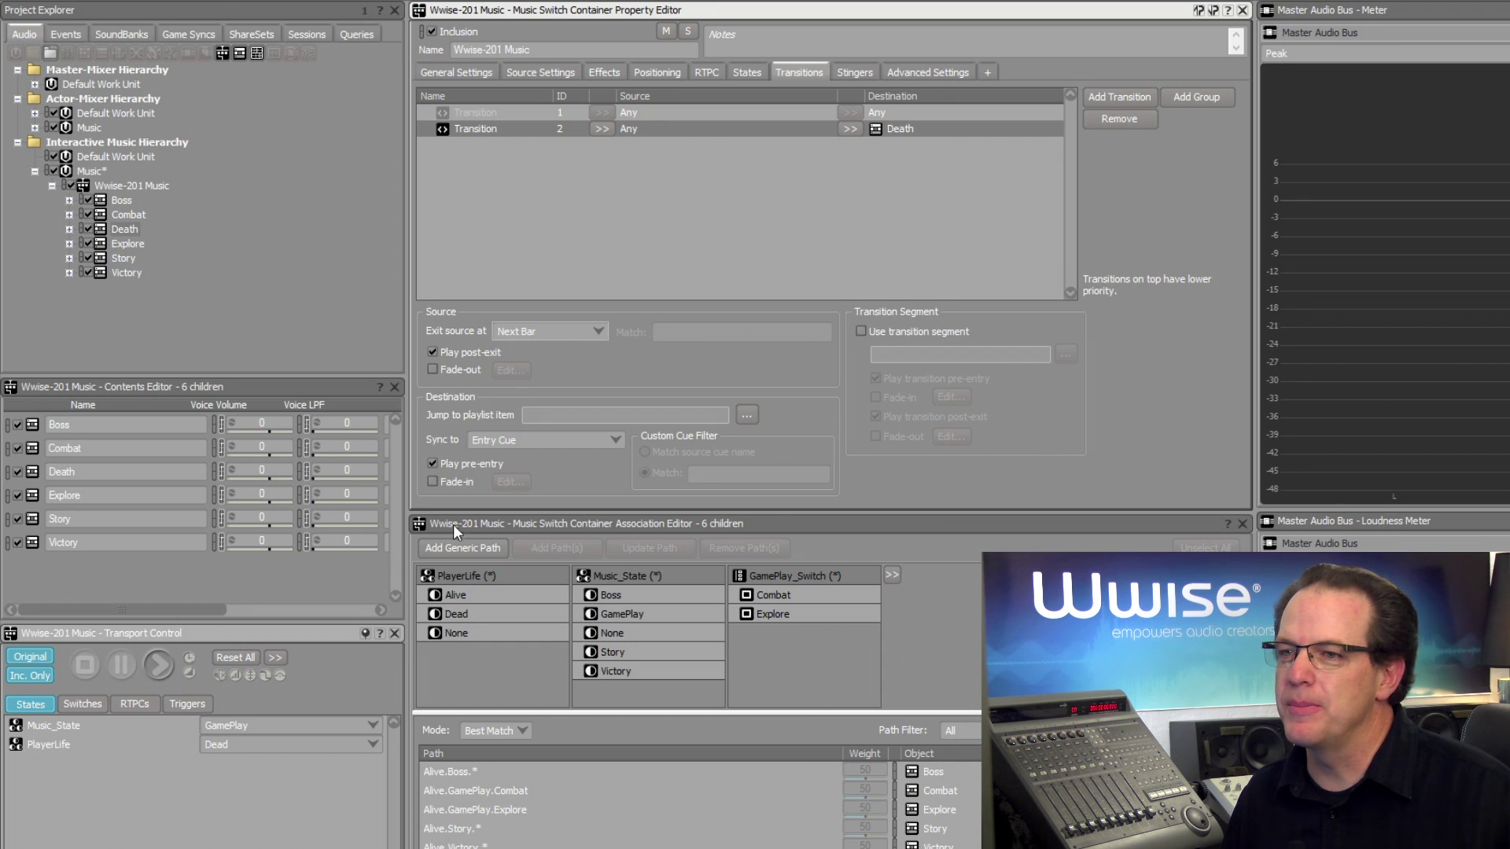
Step: Play the music with PlayerLife at Alive, then switch PlayerLife to Dead to hear the transition
click(250, 741)
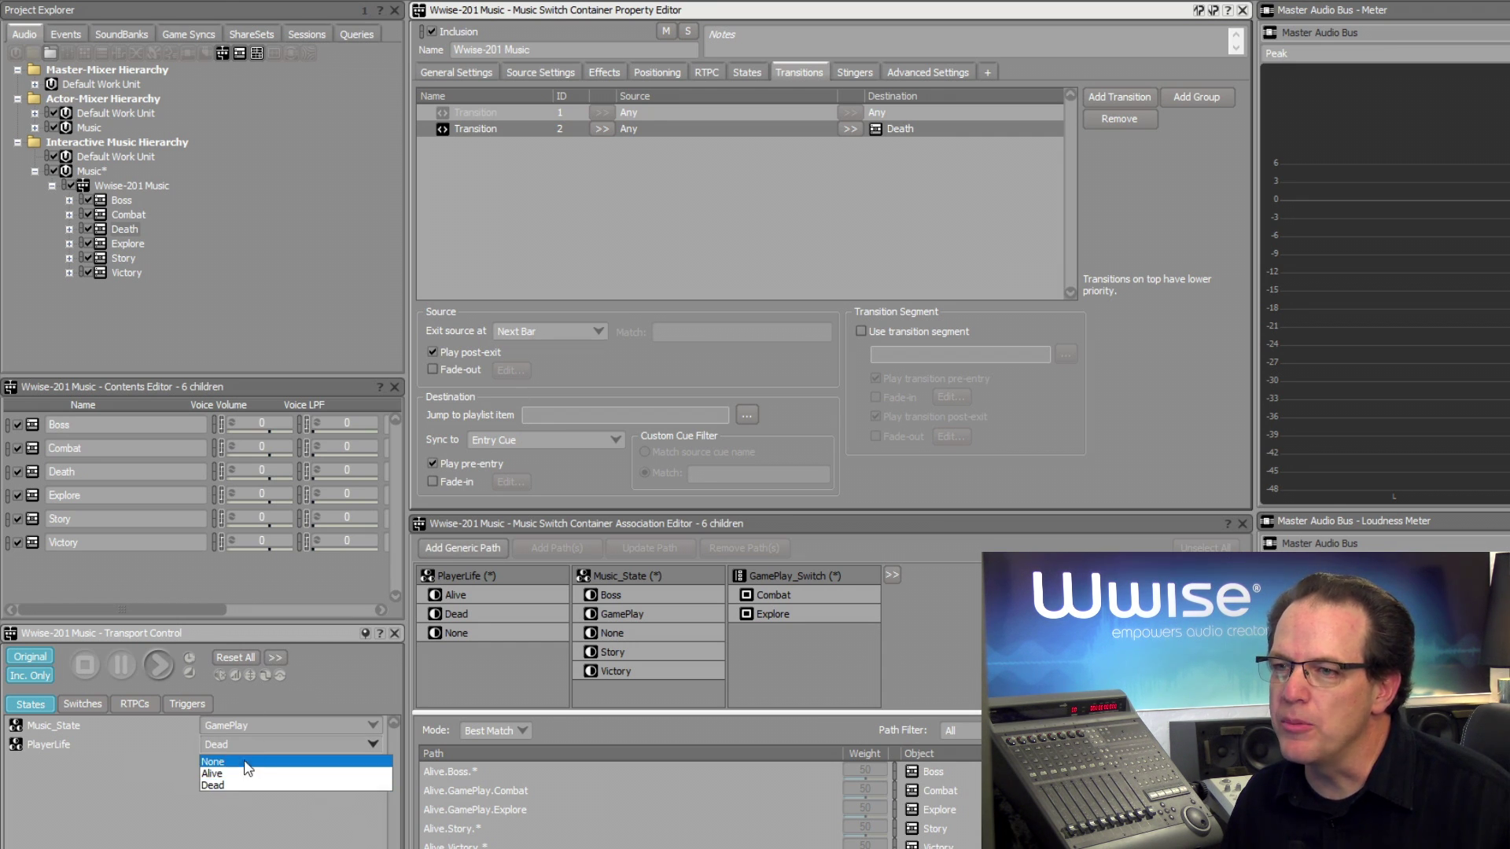
click(244, 774)
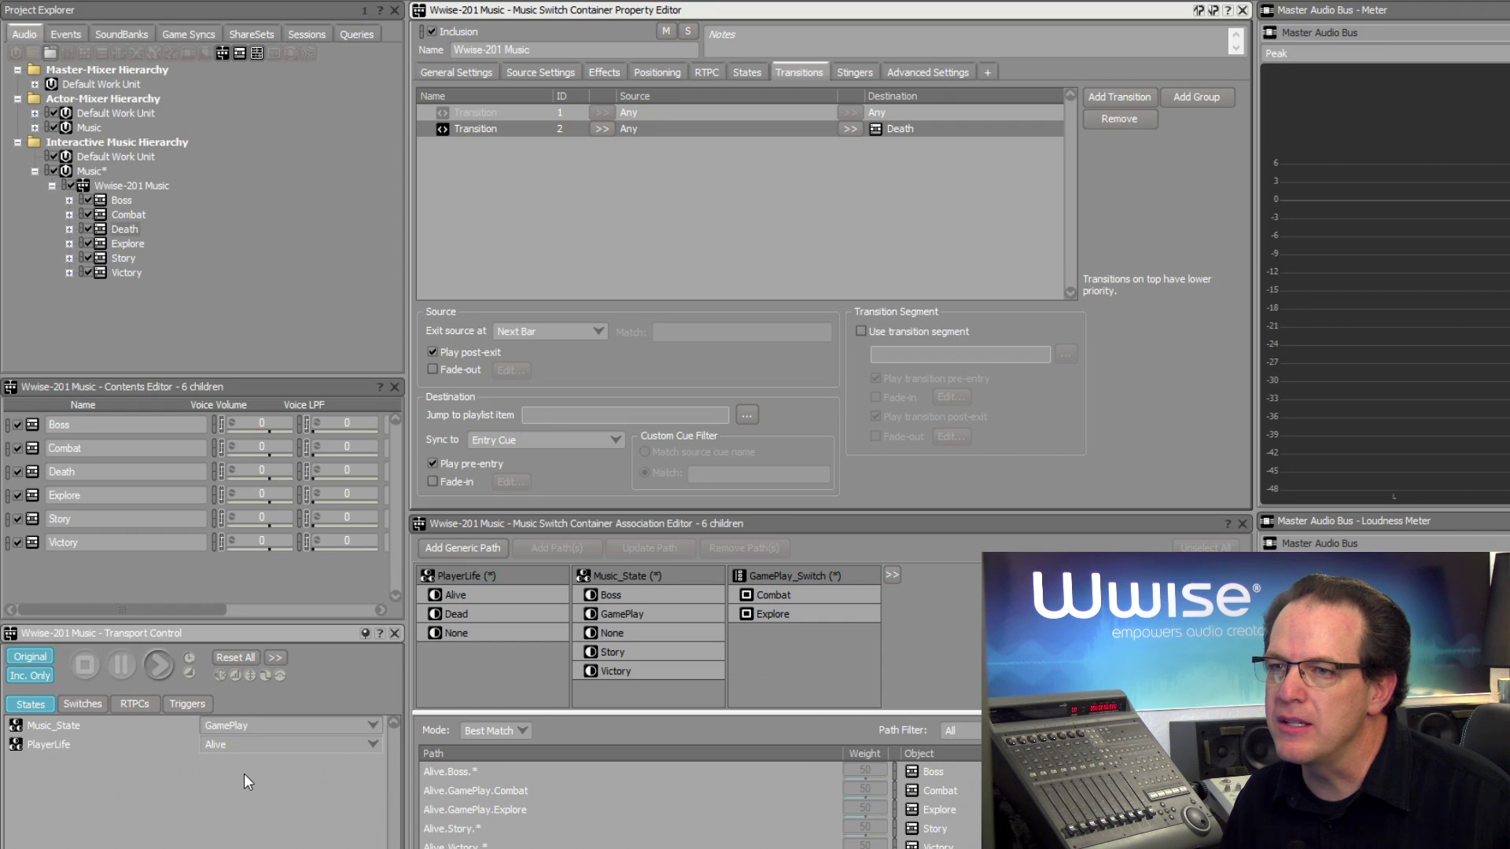
click(158, 667)
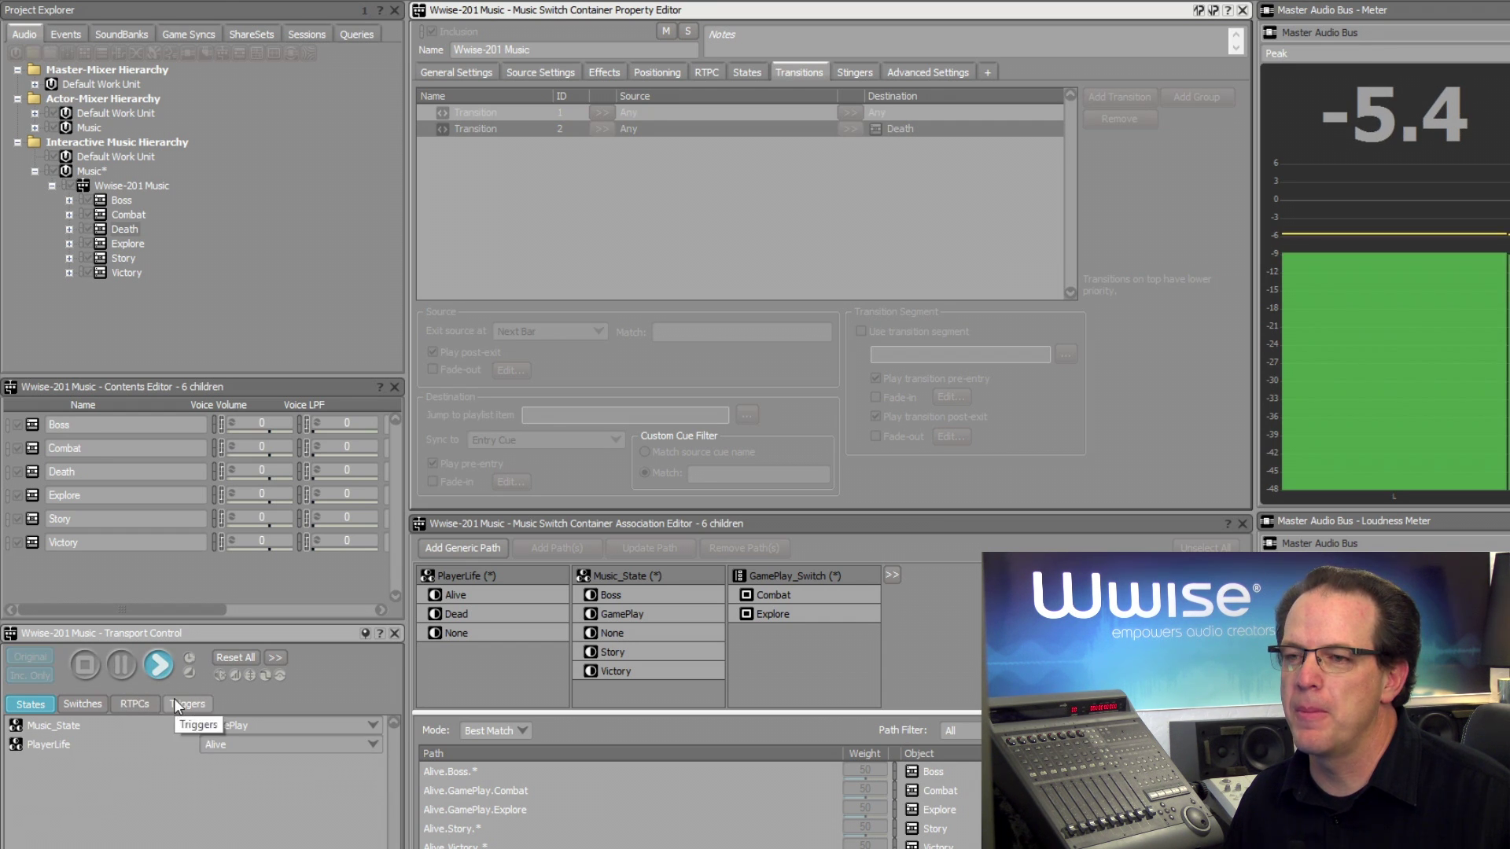
click(267, 747)
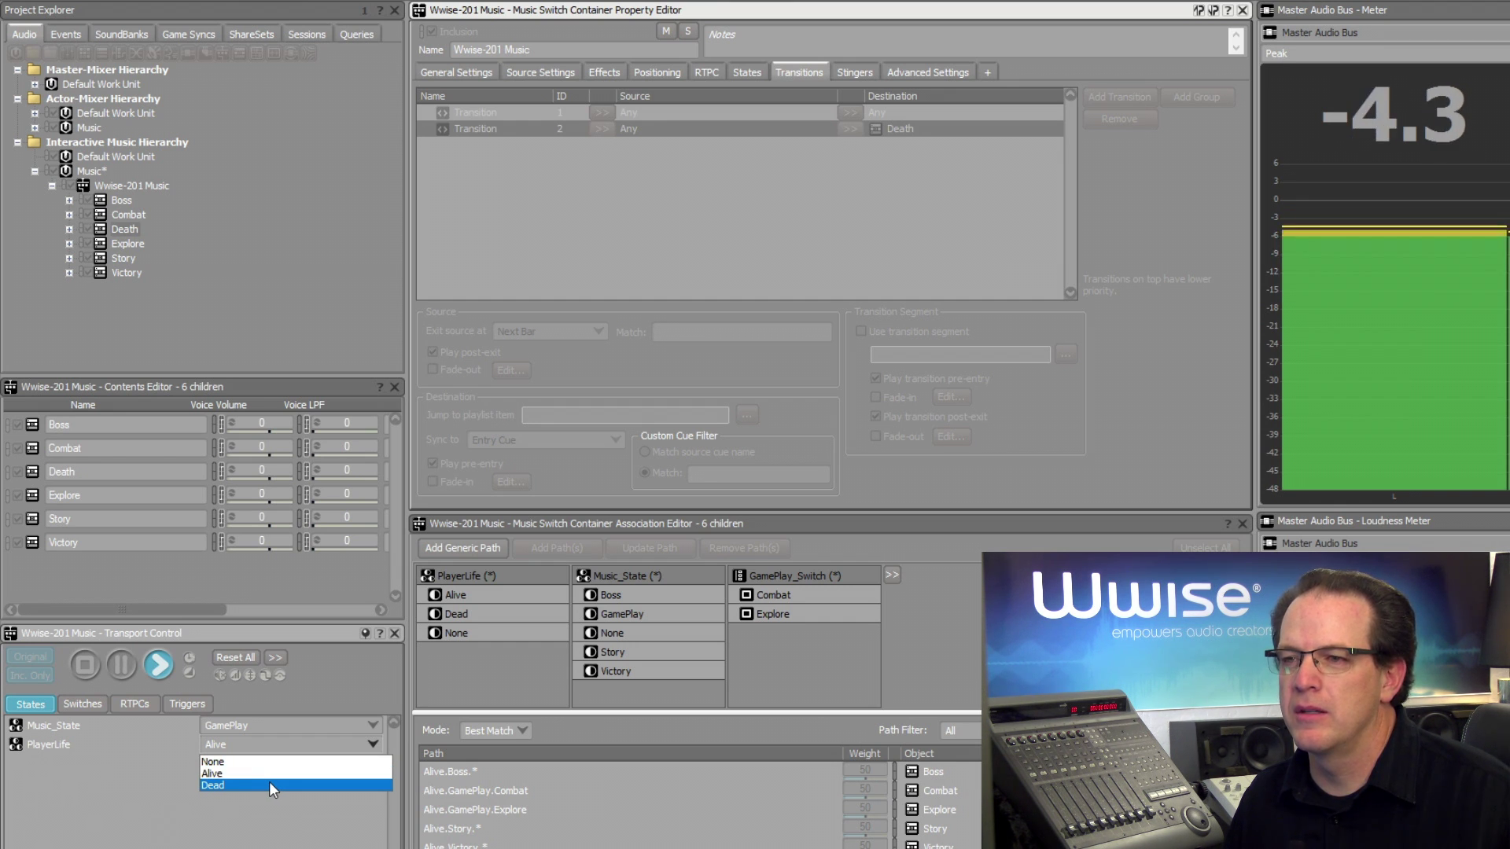
click(269, 784)
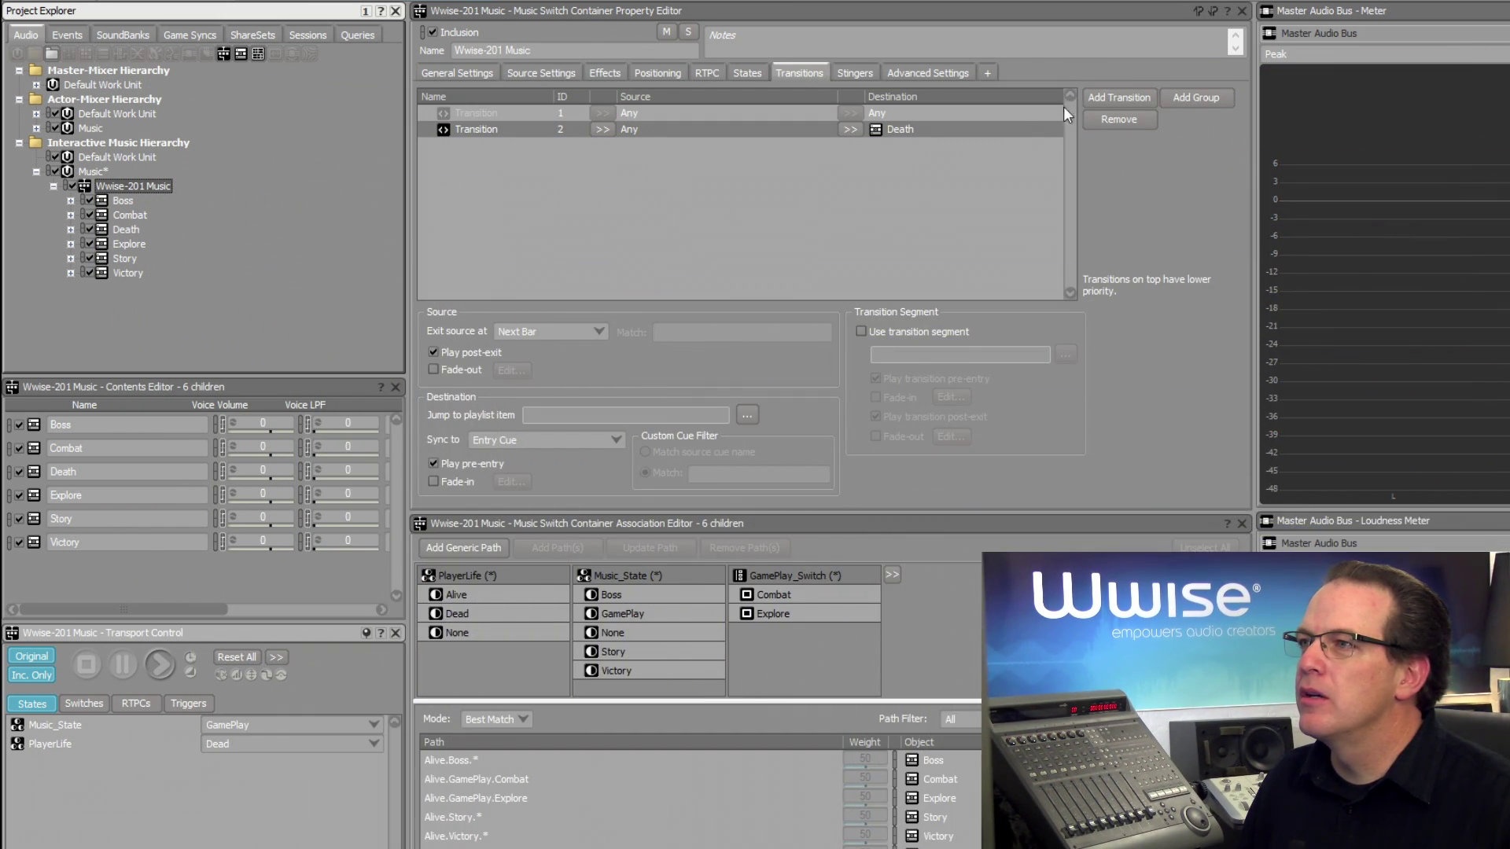
Step: Add Transition 3 with the Death segment as source and Any as destination
click(1106, 95)
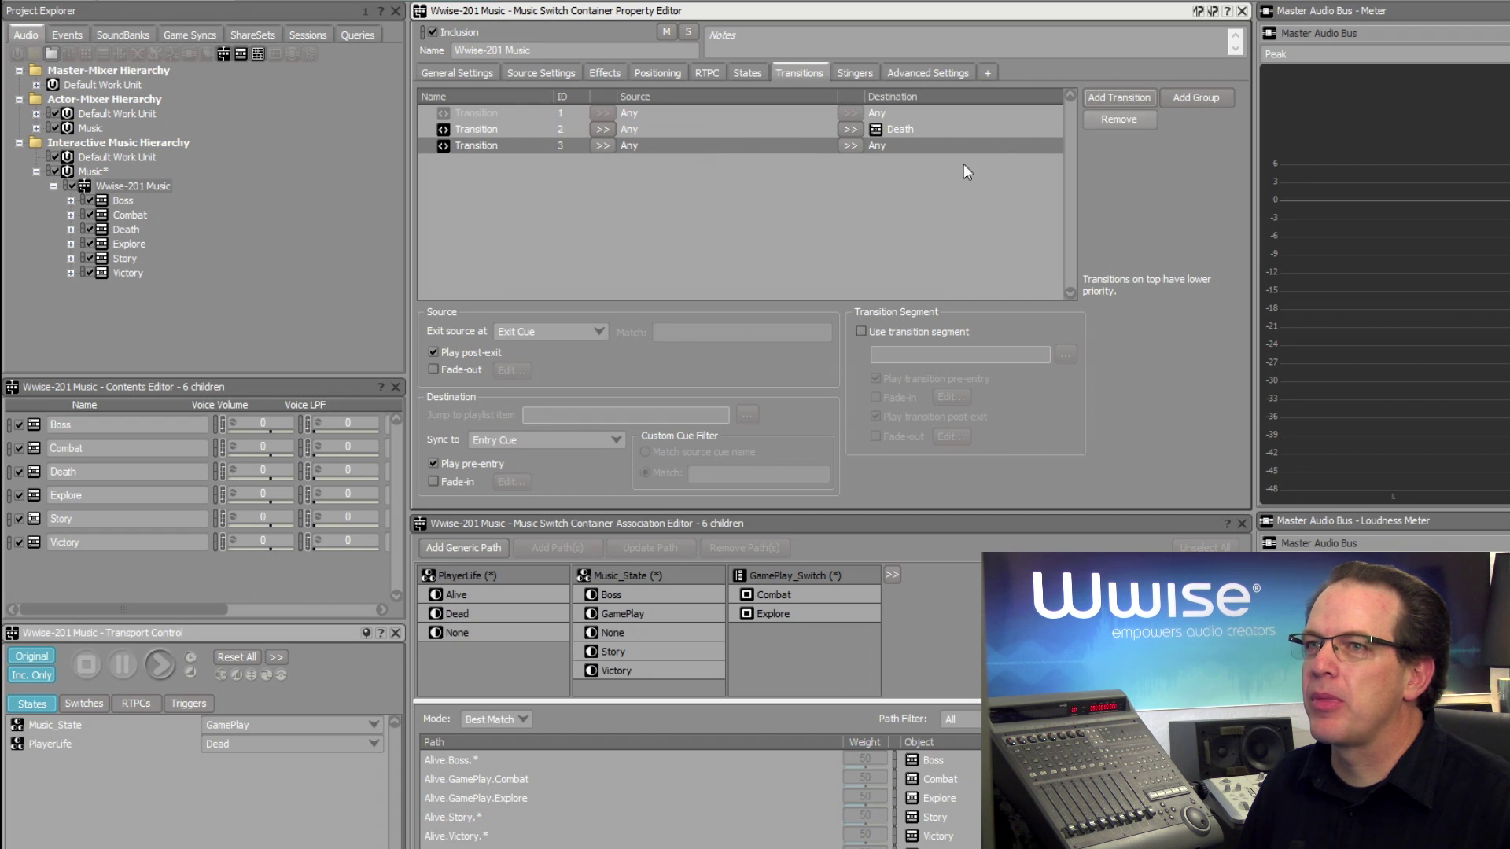
drag(130, 230, 618, 165)
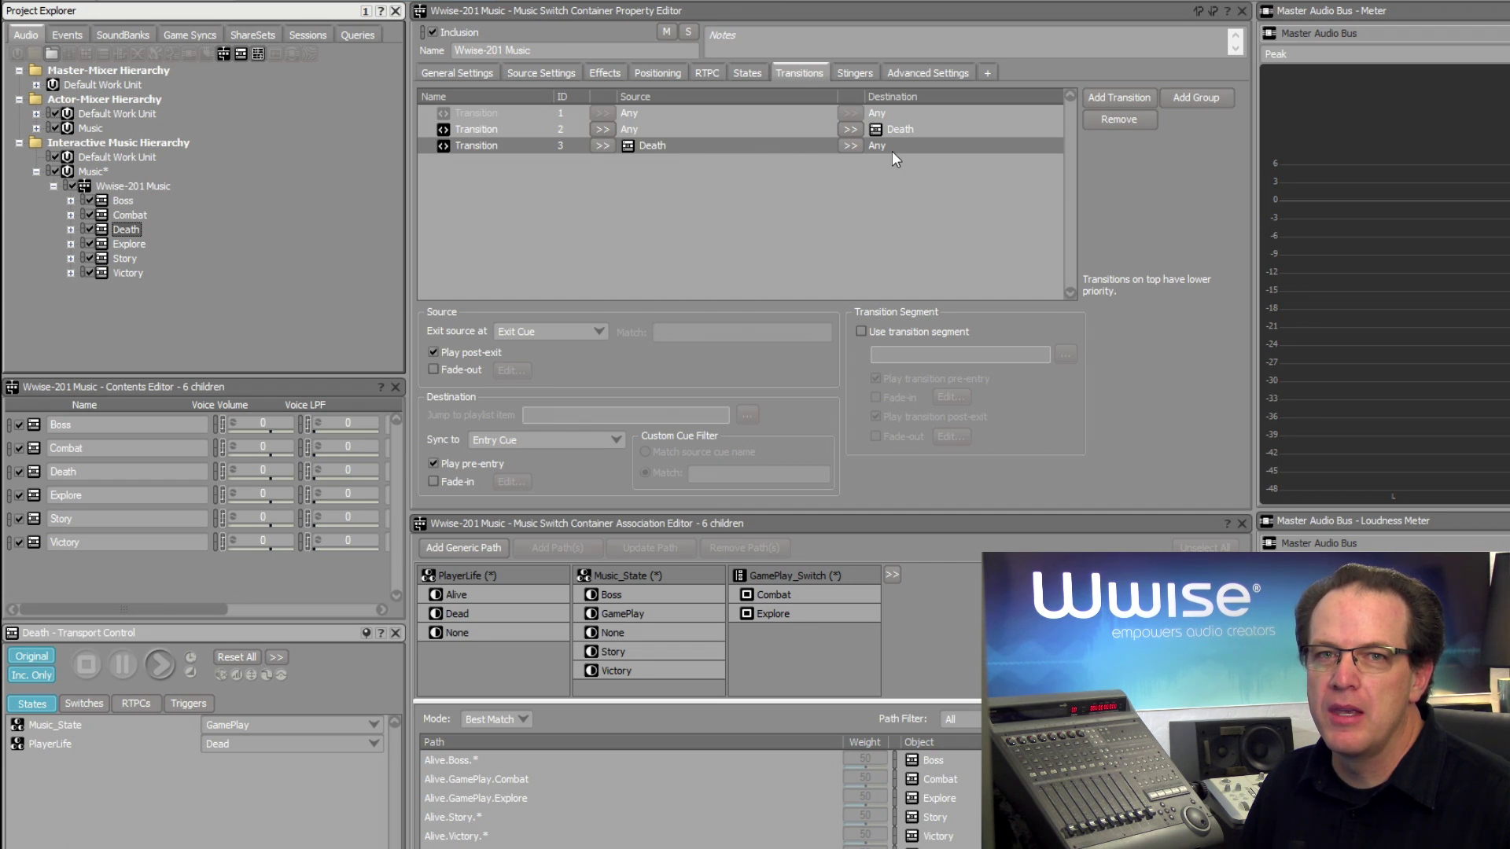
click(756, 146)
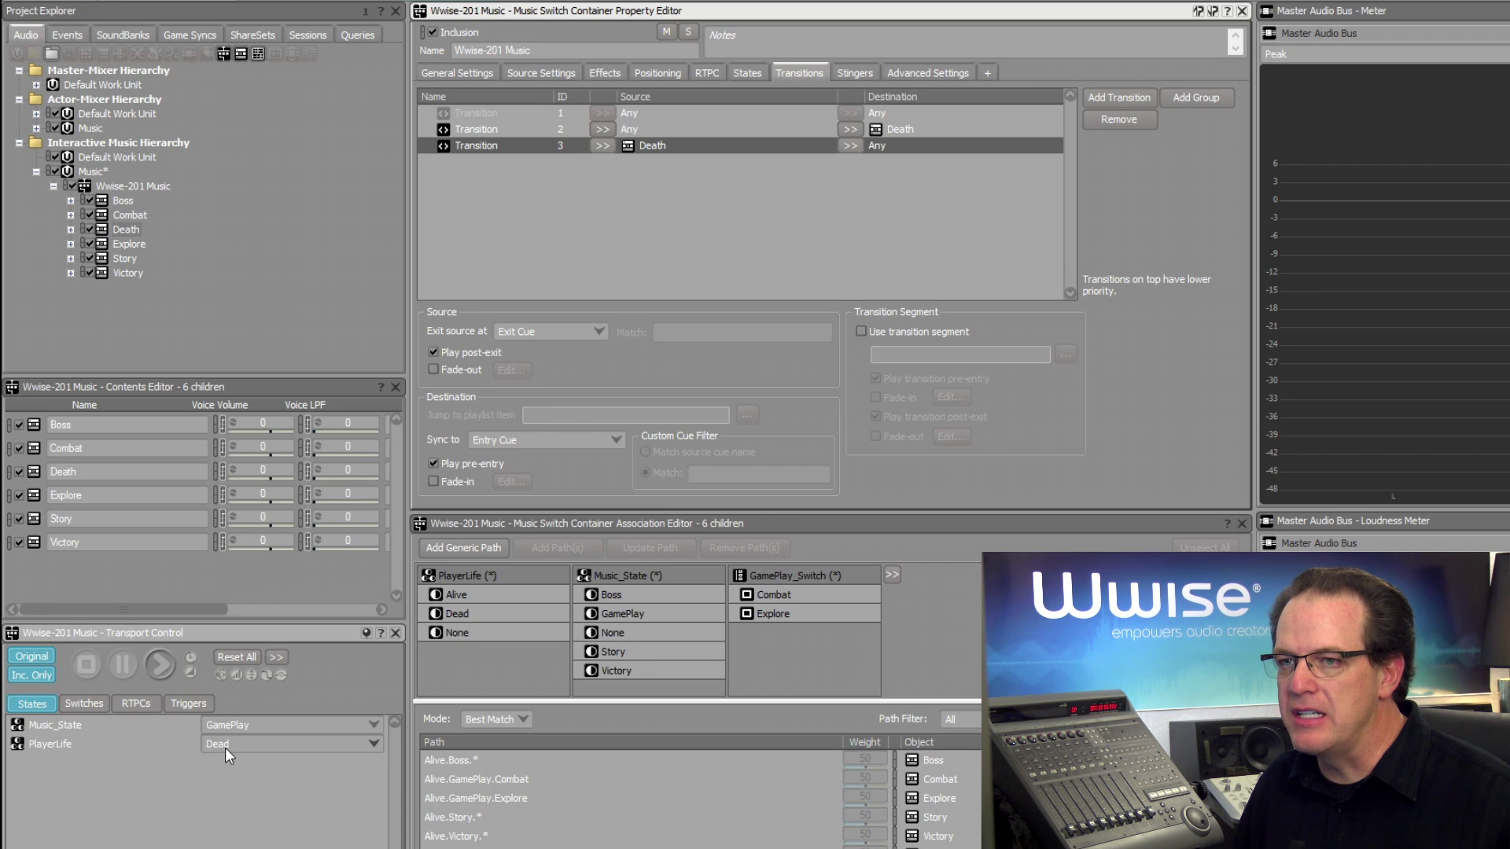
click(91, 702)
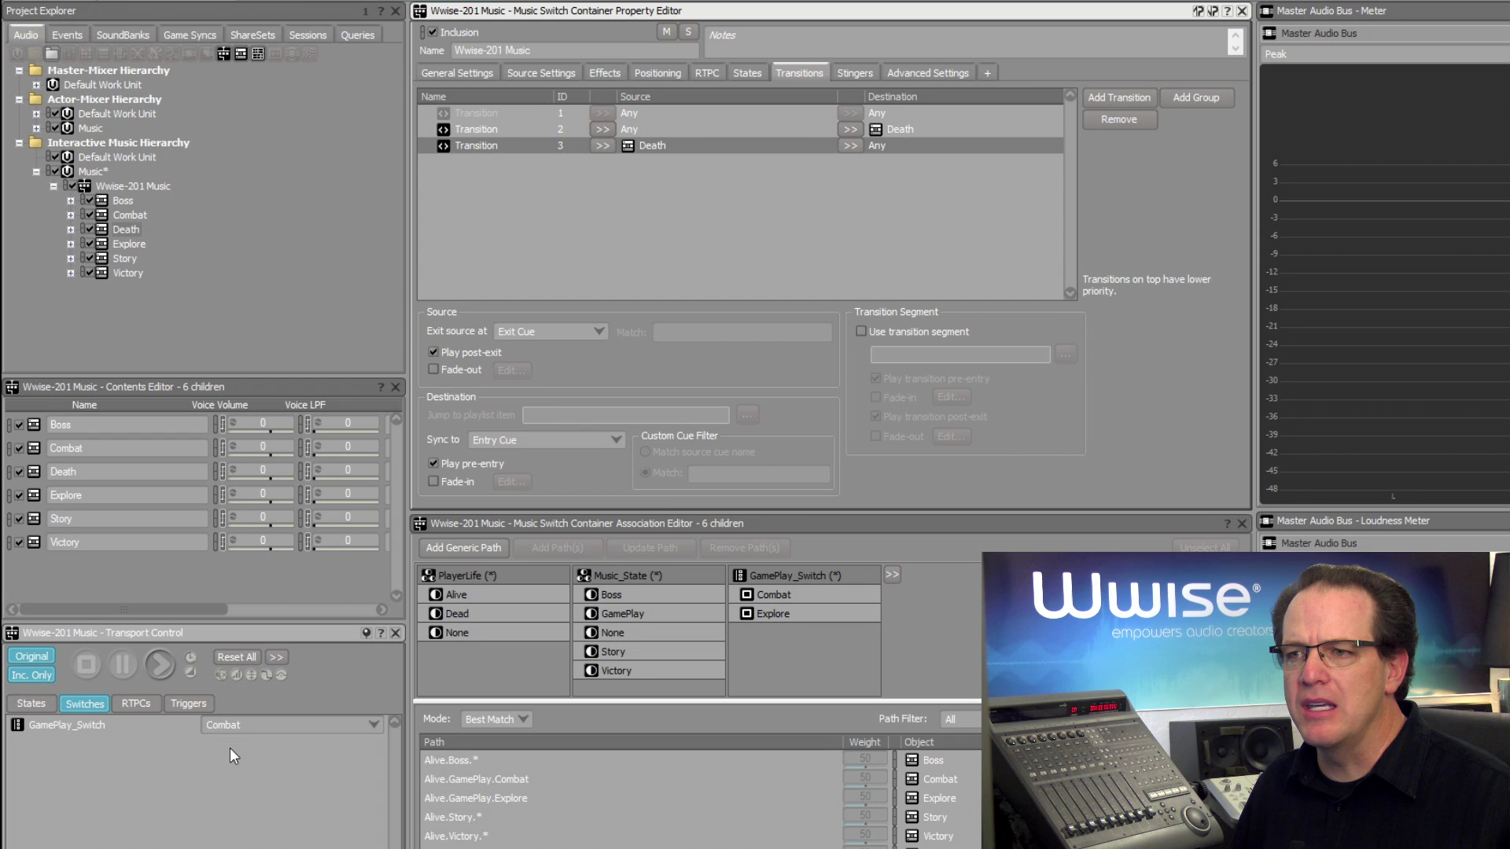
Step: With GamePlay_Switch on Explore, play the music, switch PlayerLife from Dead to Alive, then stop
click(242, 725)
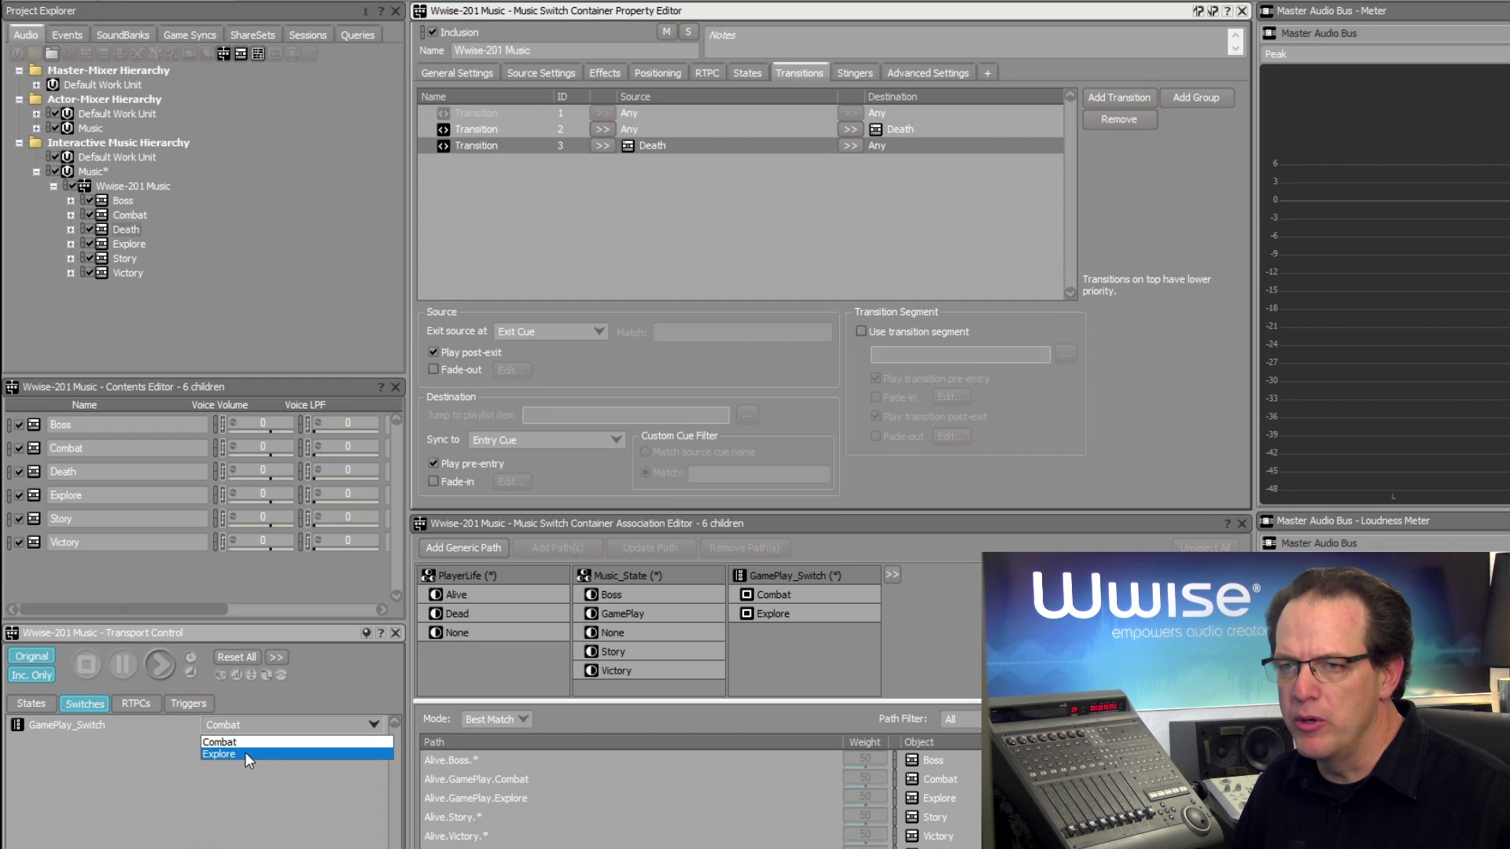
click(244, 751)
click(45, 701)
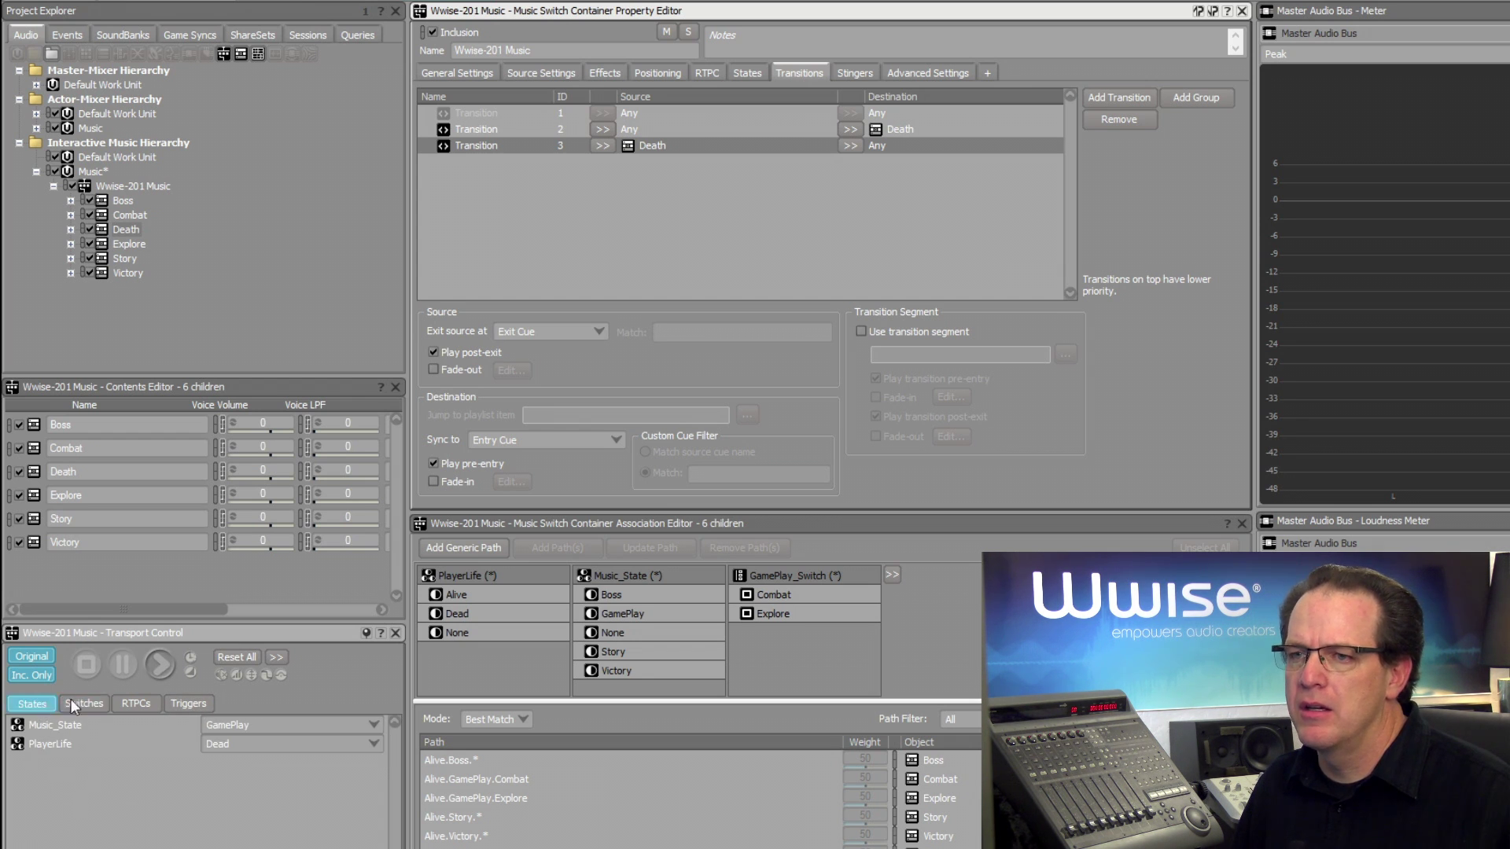
click(161, 665)
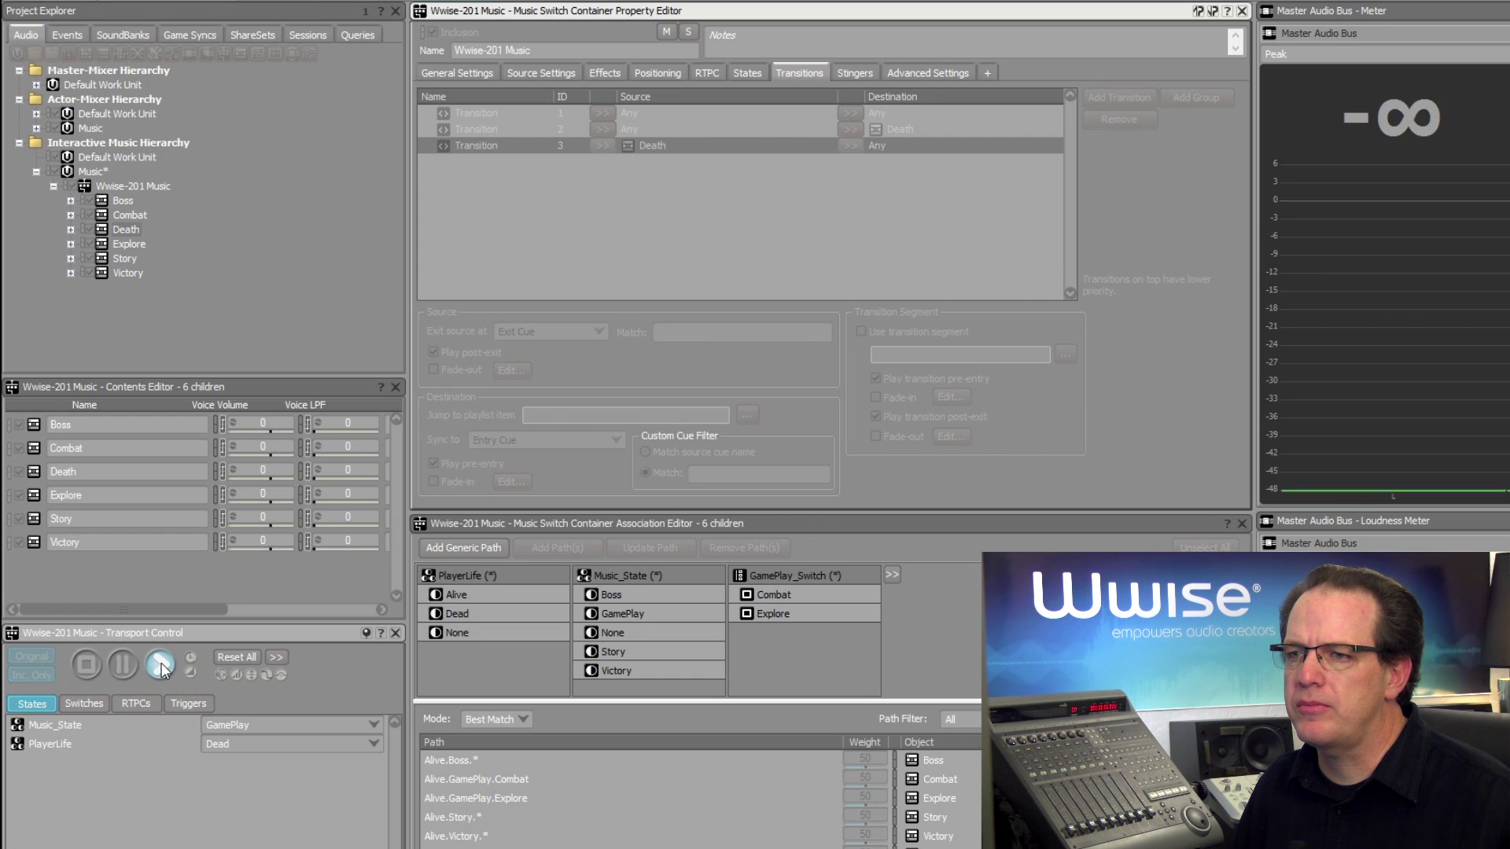
click(251, 744)
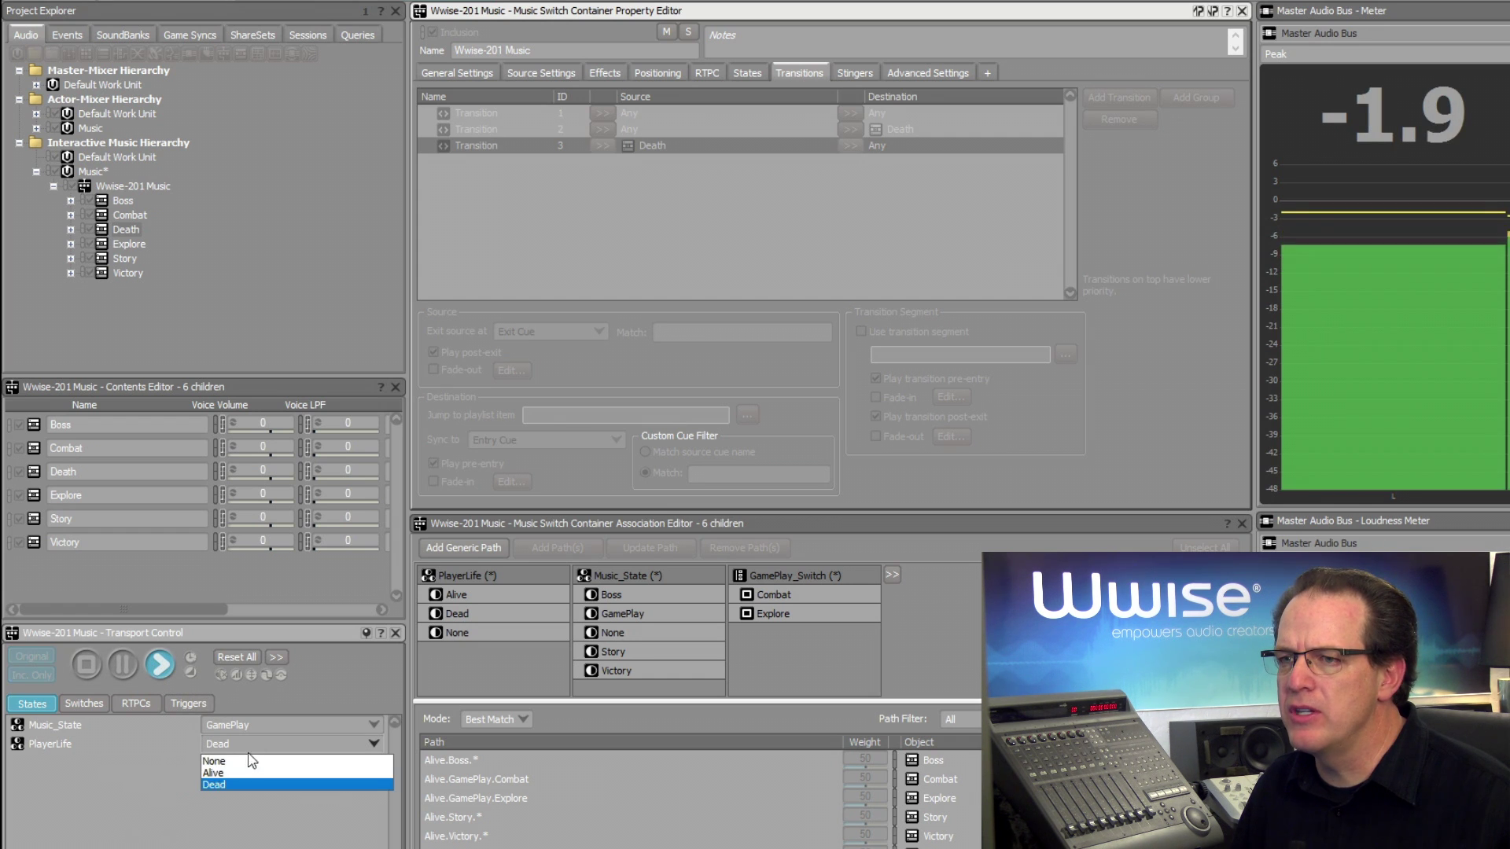
click(246, 772)
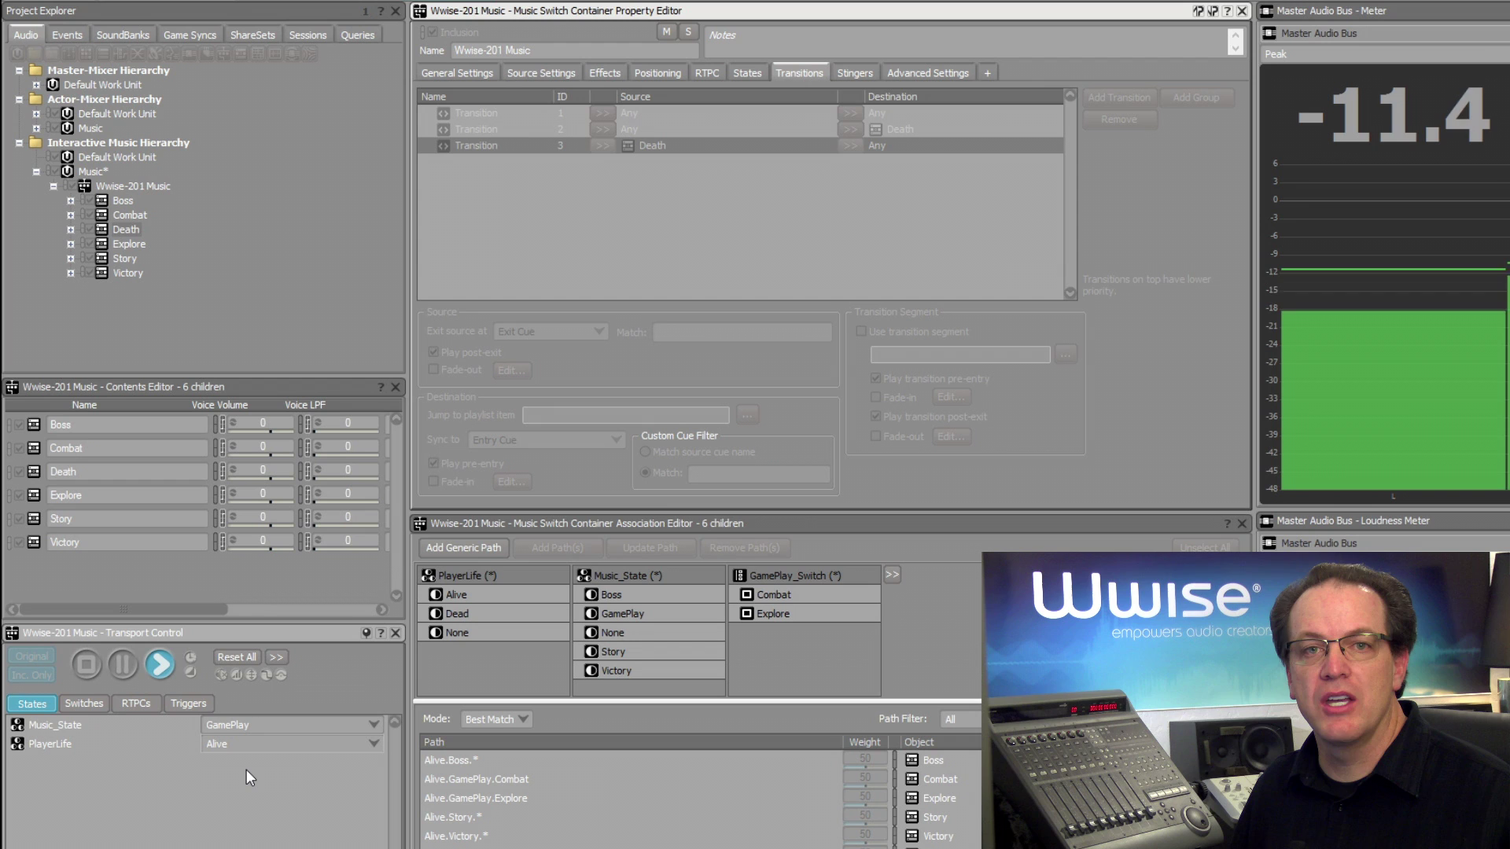
click(87, 663)
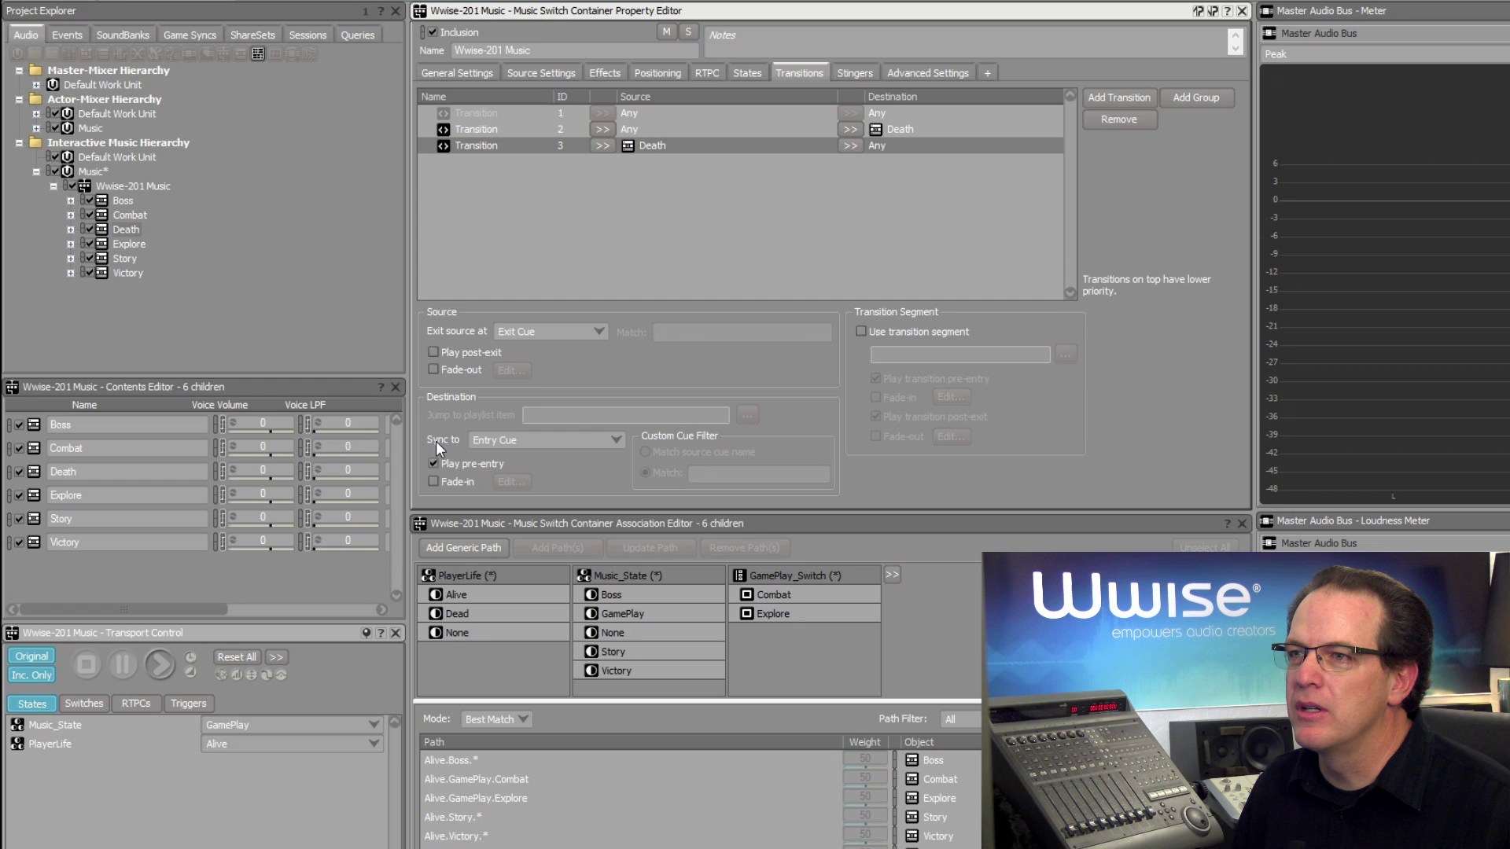
Step: Set PlayerLife to Dead, play the music, switch PlayerLife to Alive, then stop
click(254, 741)
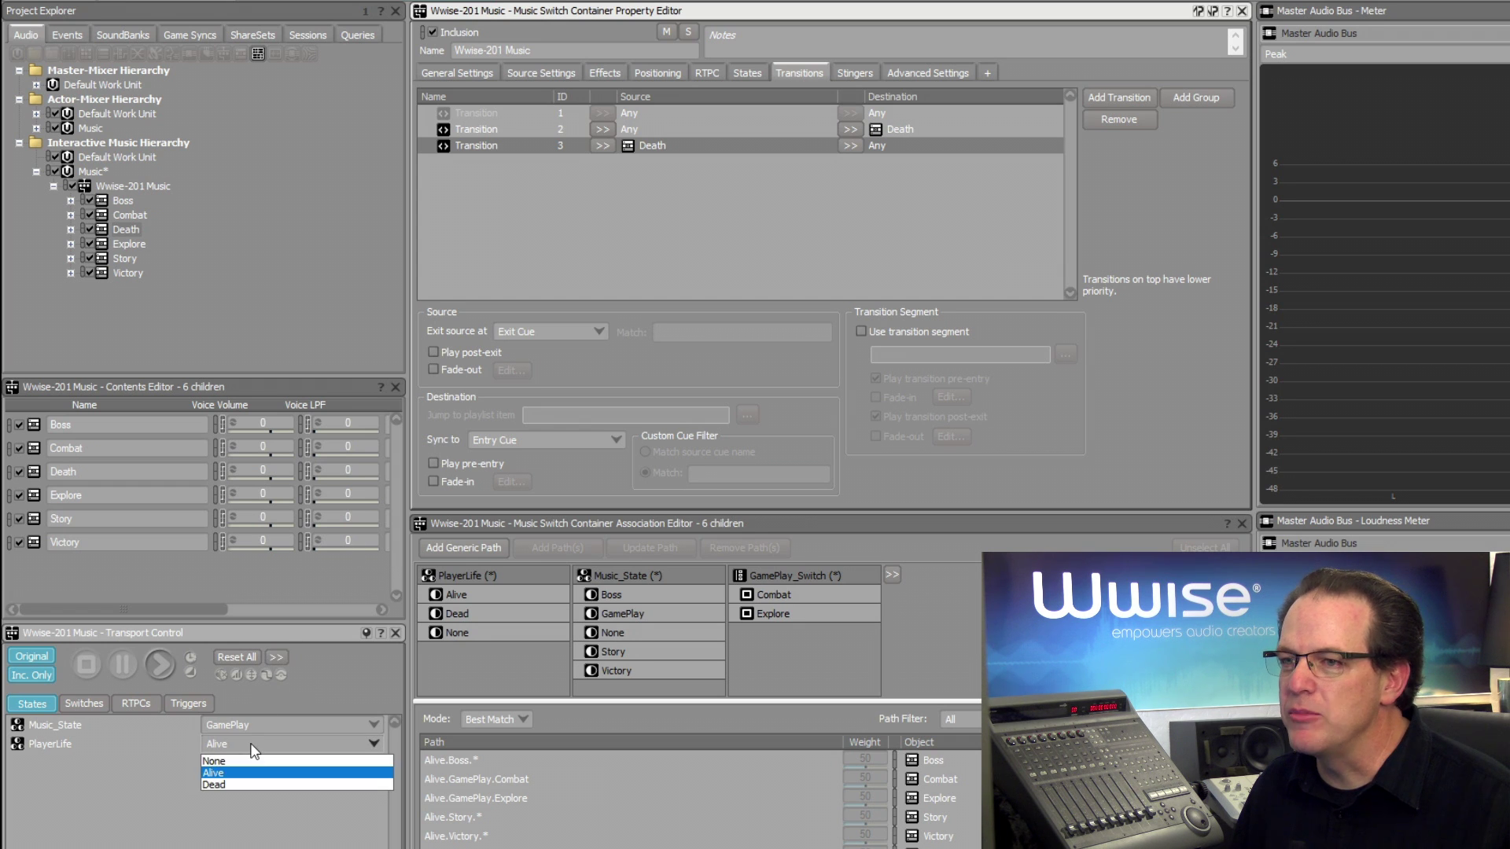
click(253, 777)
click(161, 664)
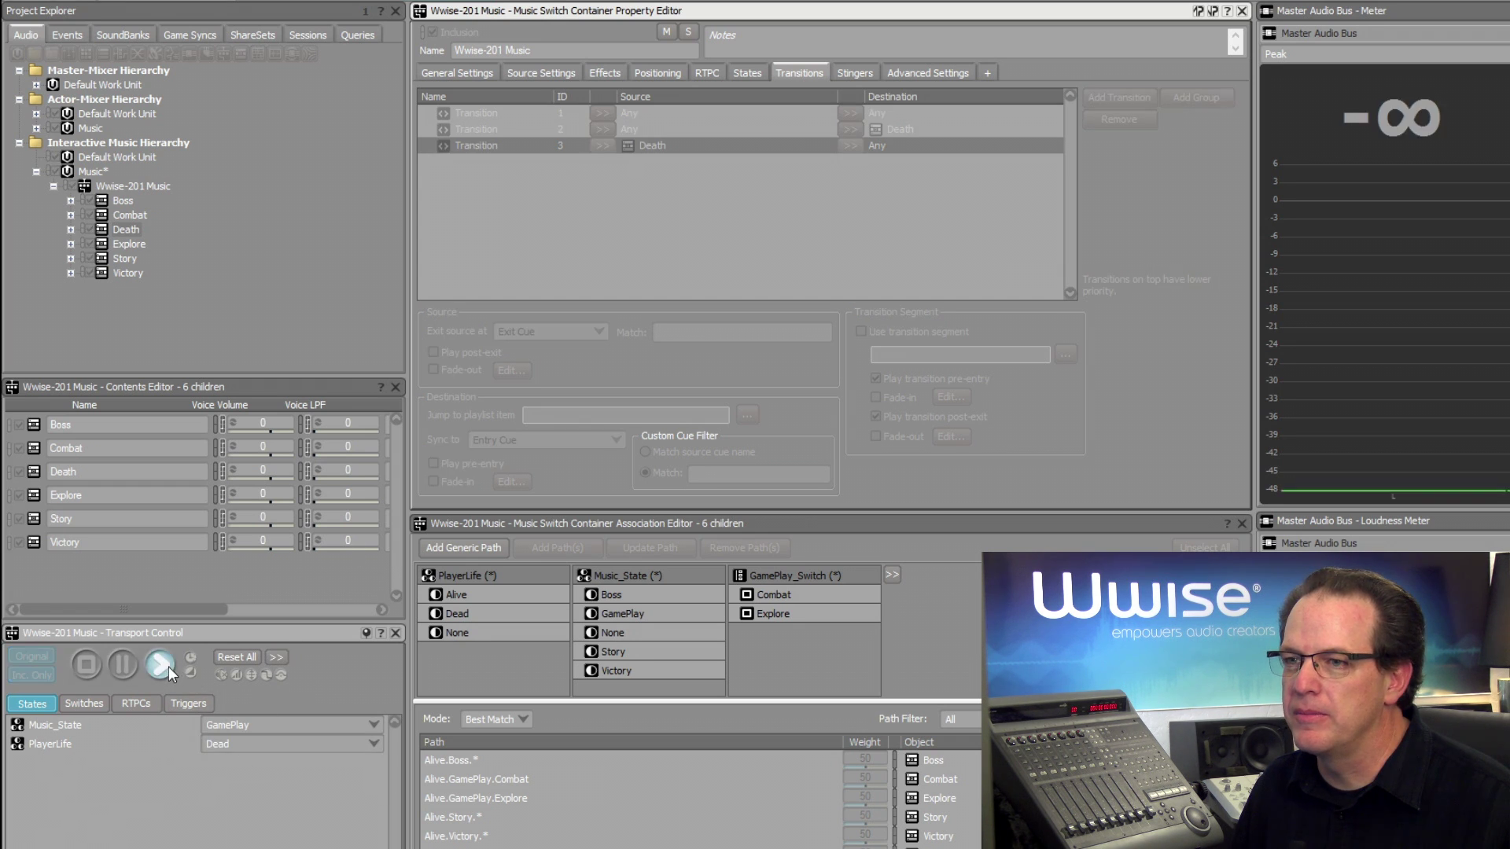
click(242, 744)
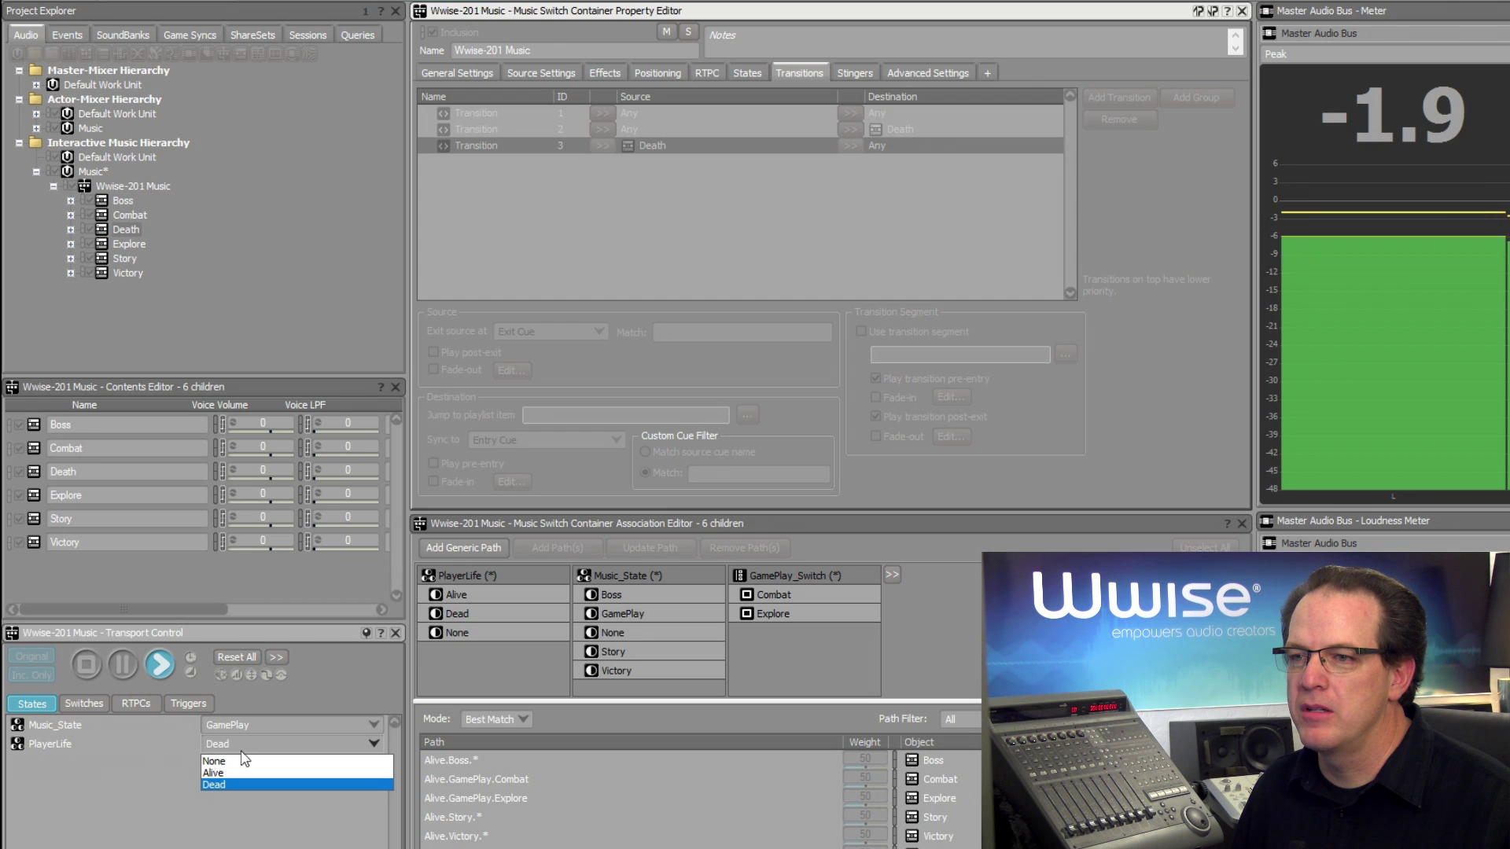
click(239, 769)
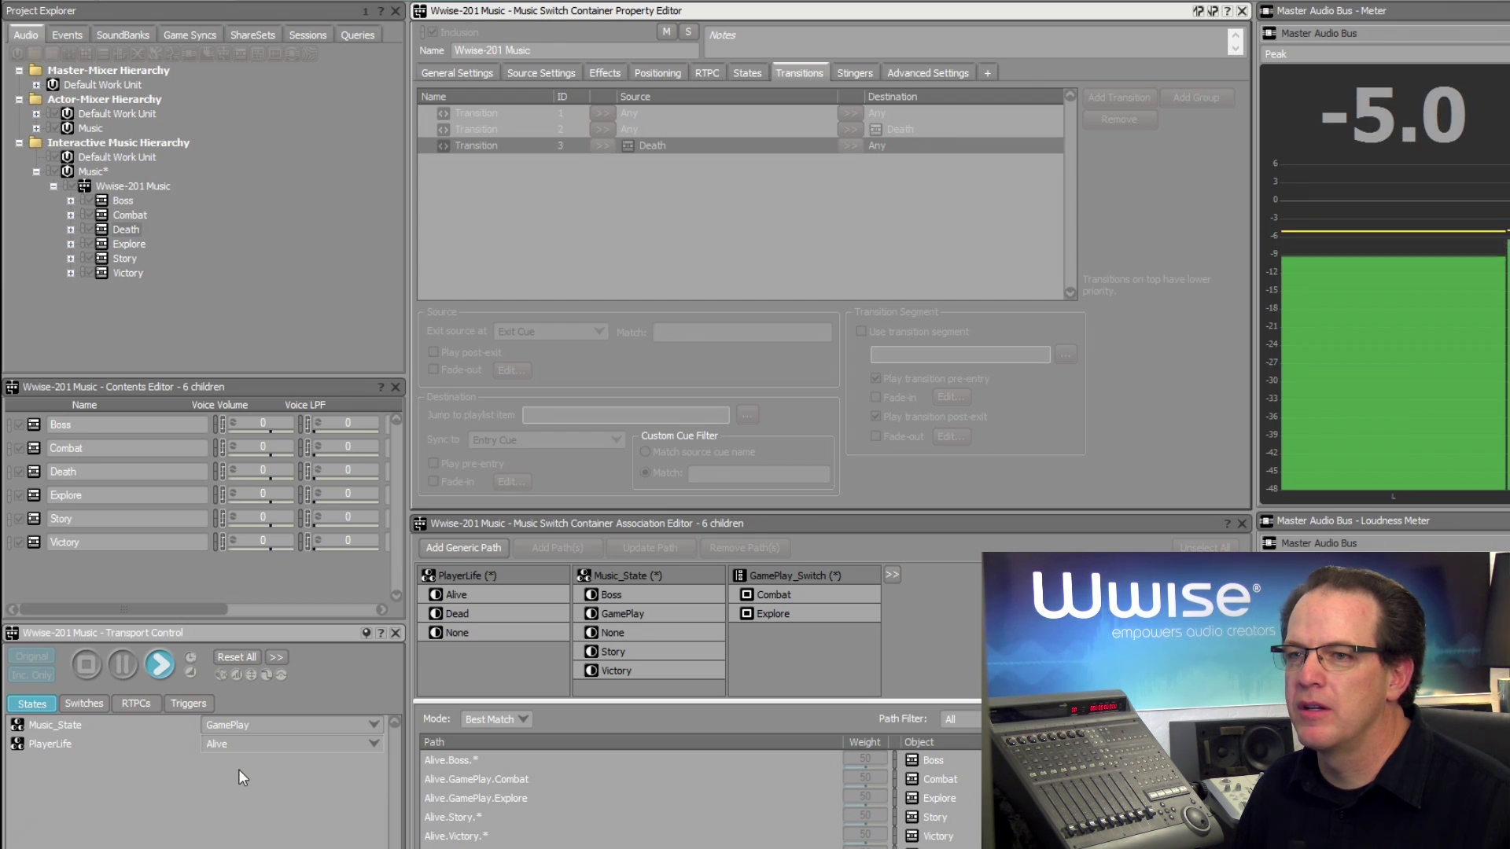
click(92, 667)
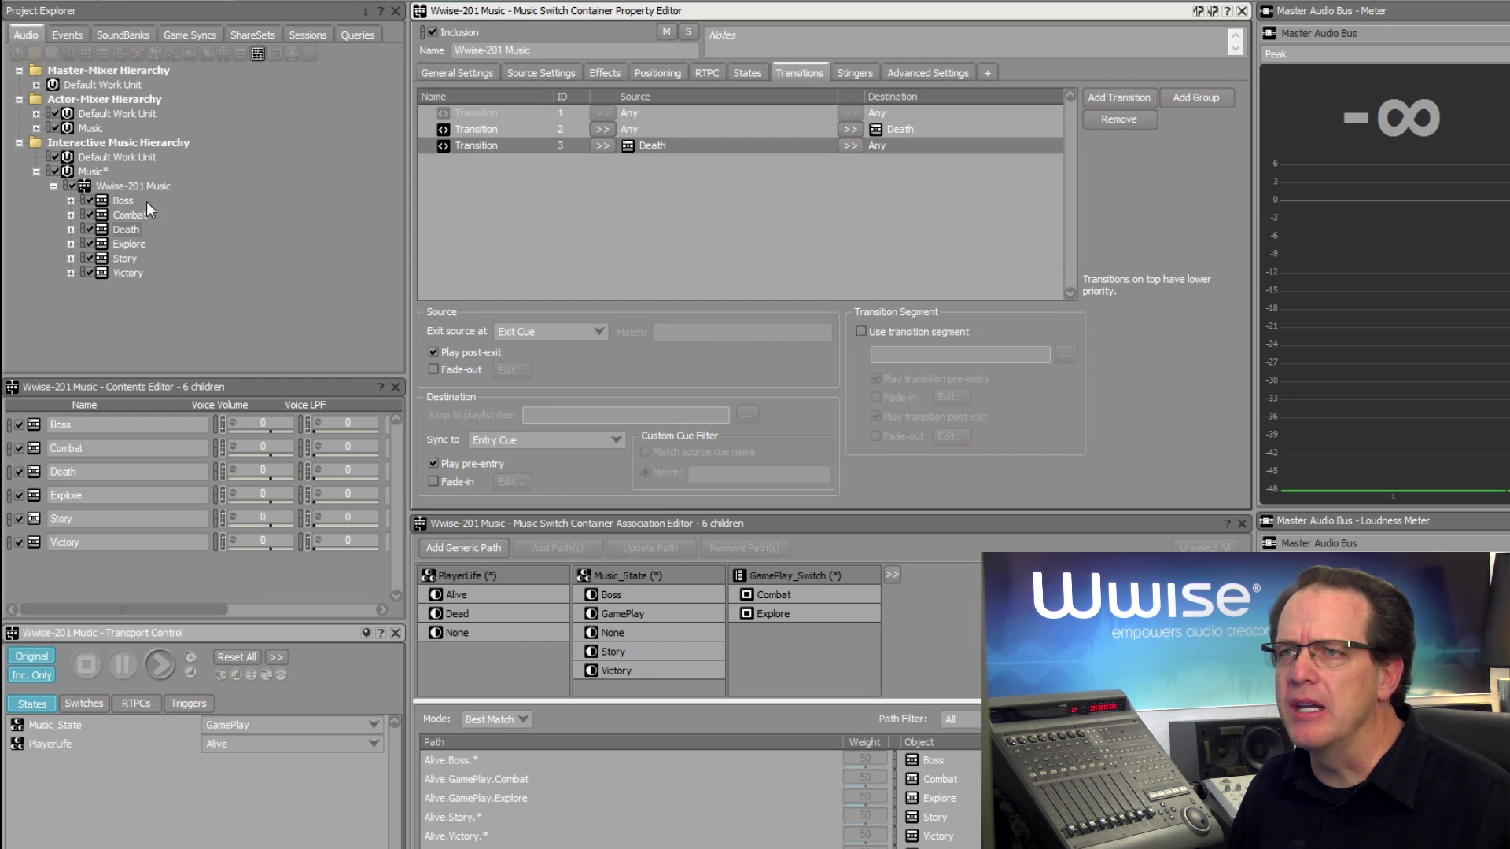
Step: Inspect the Death segment, then the Explore playlist's Explore-Theme segment, and reselect Wwise-201 Music
double_click(76, 232)
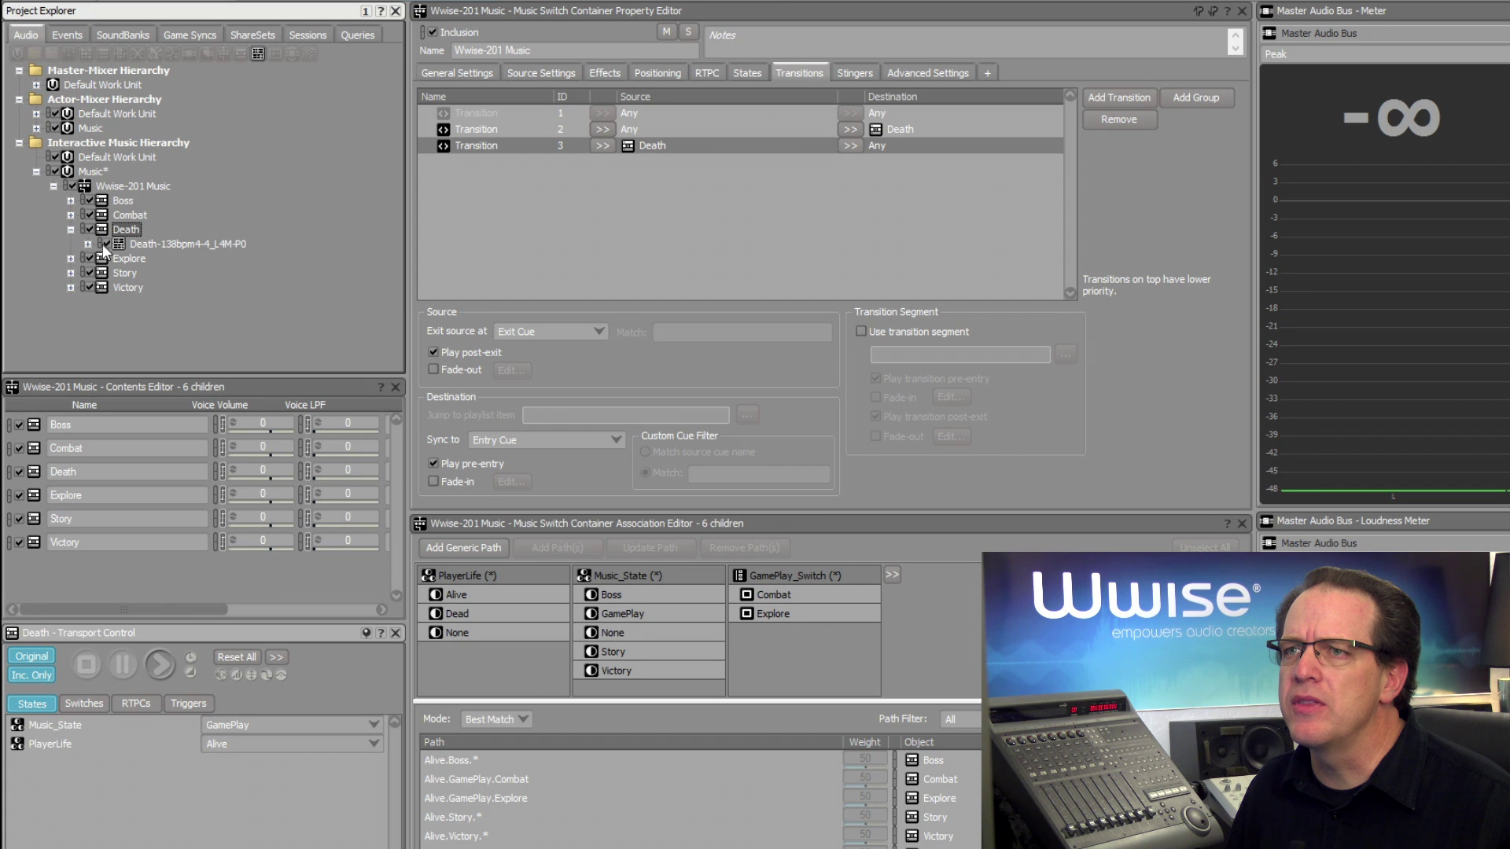
click(159, 243)
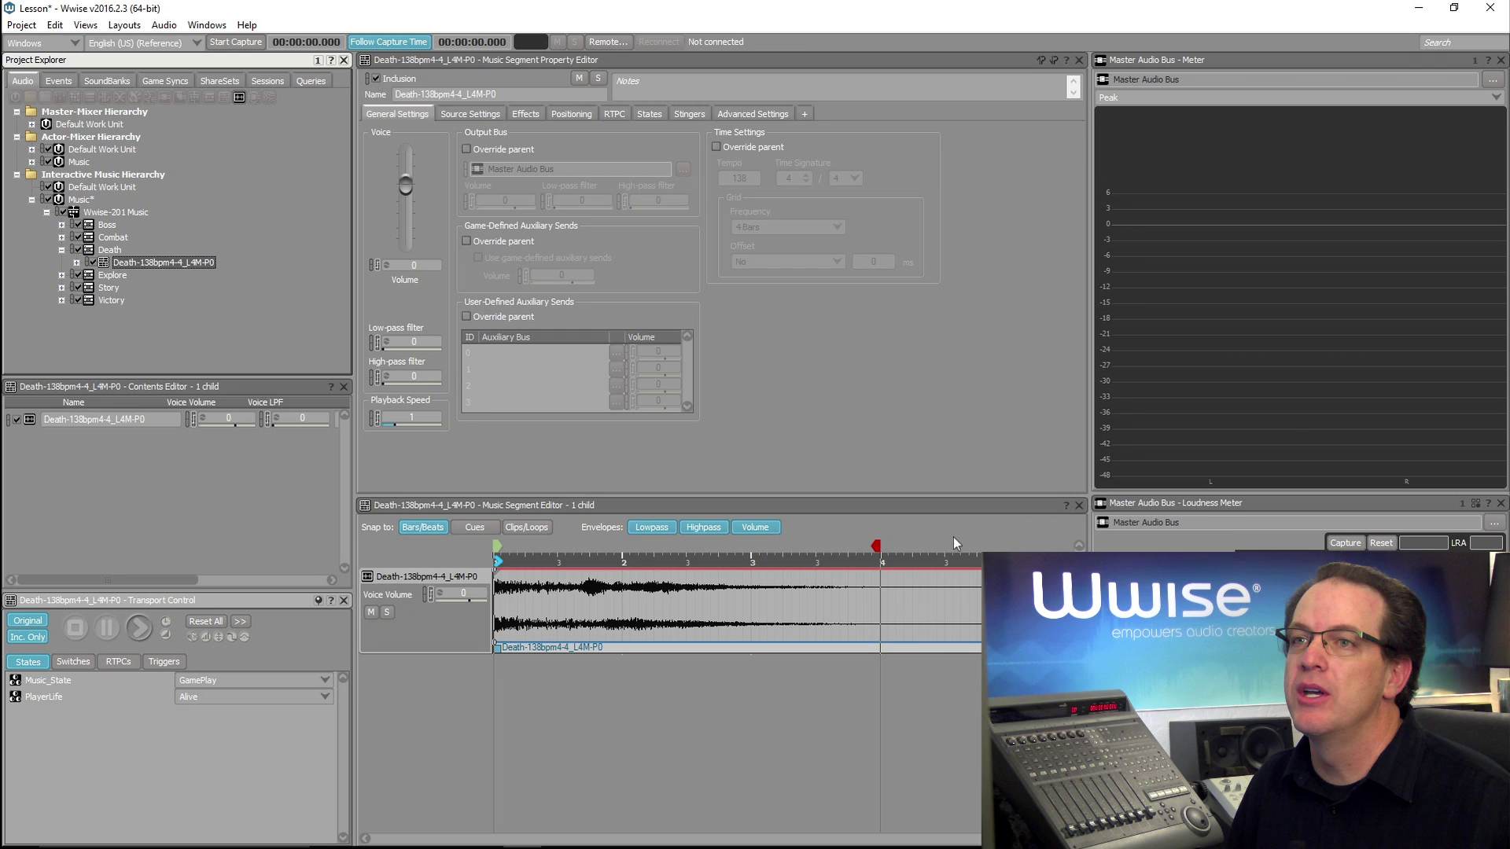
click(108, 277)
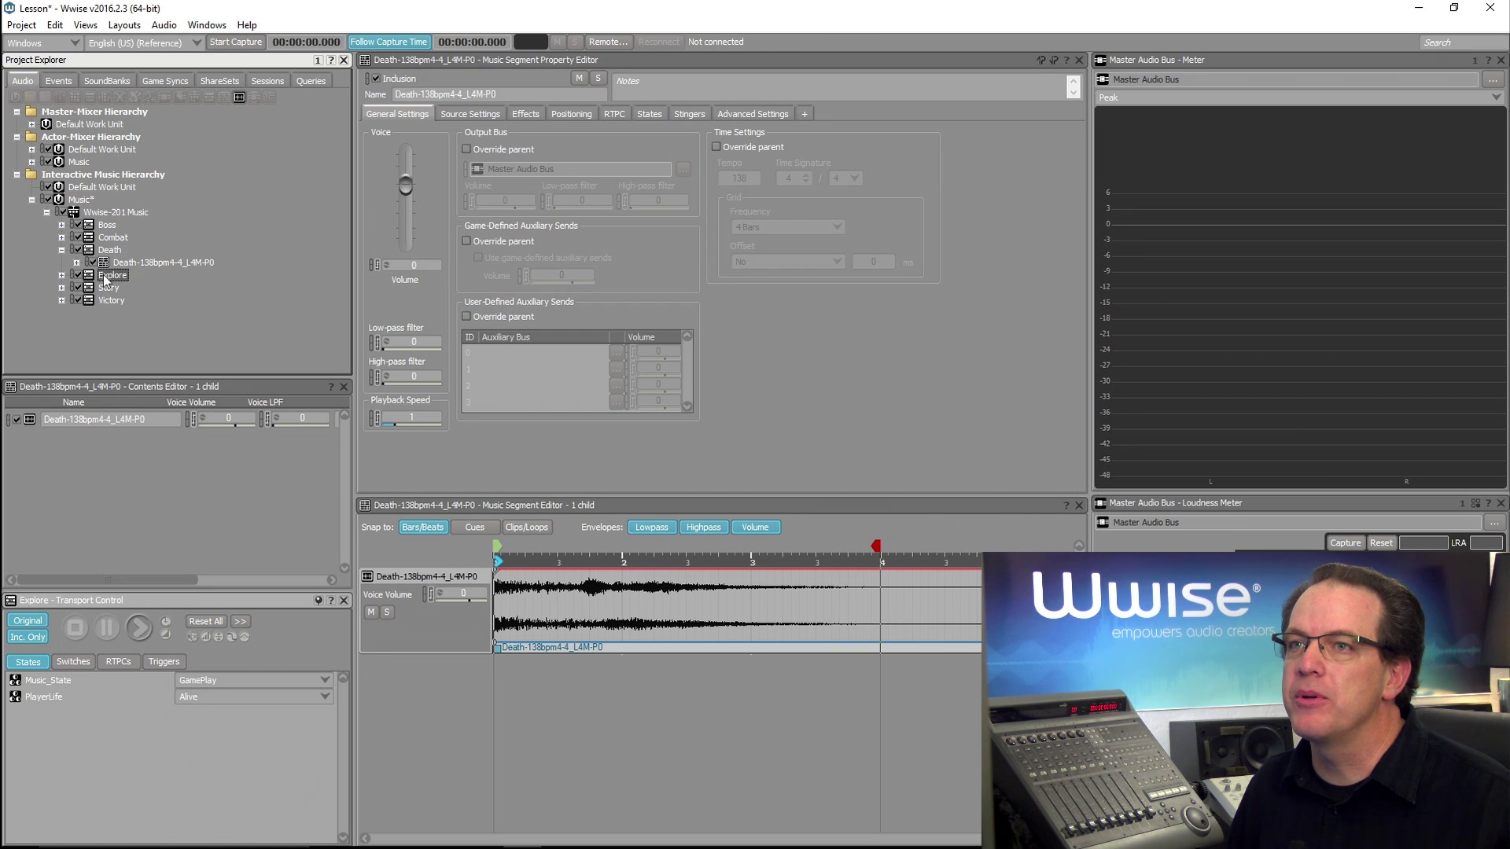
click(62, 276)
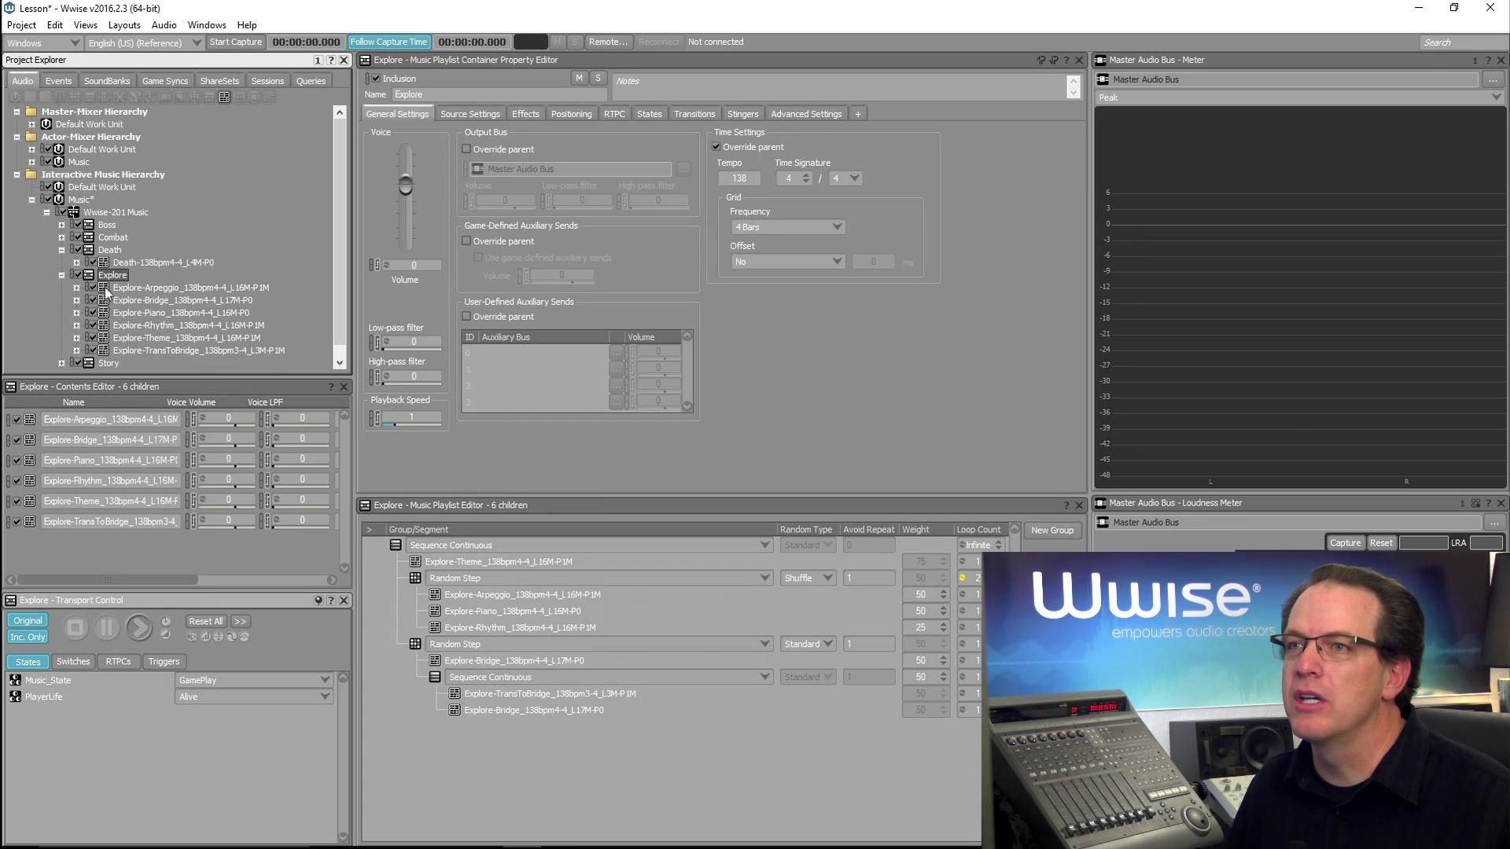
click(171, 340)
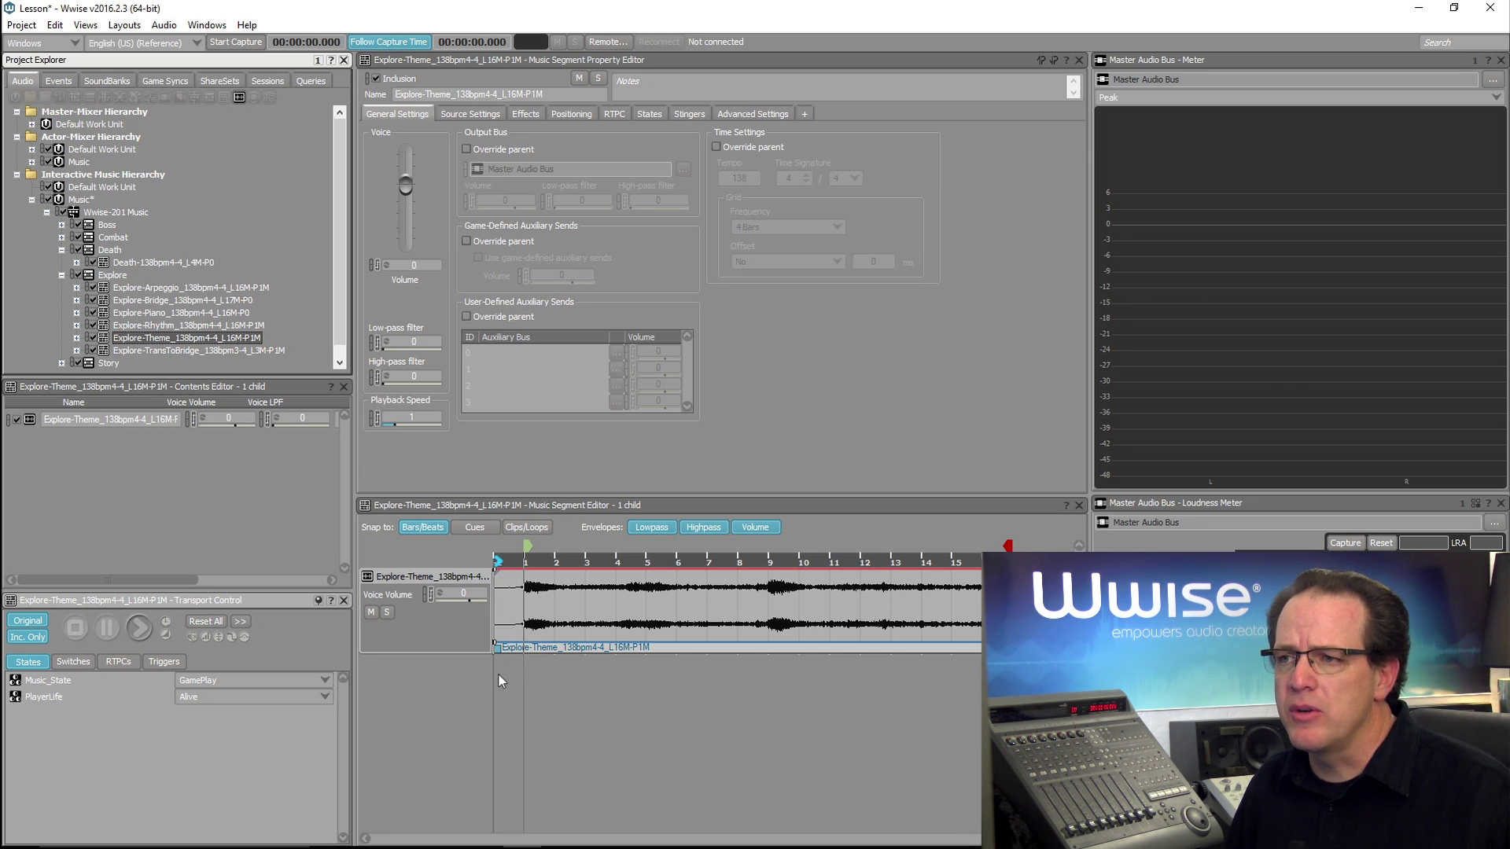
click(118, 213)
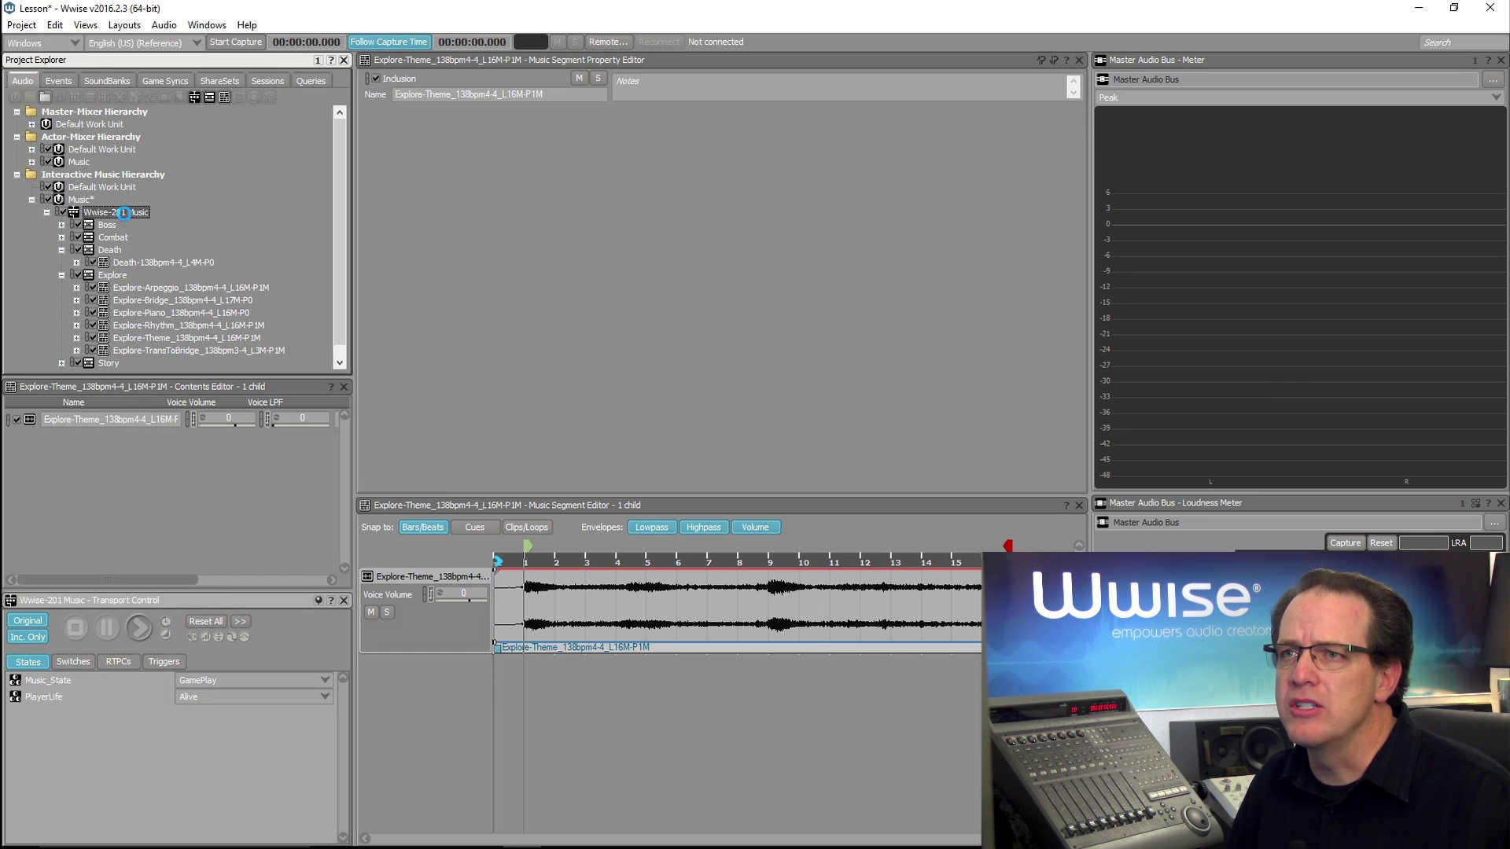
Step: Set PlayerLife to Dead, play the music, change PlayerLife to Alive mid-playback, then stop
click(227, 695)
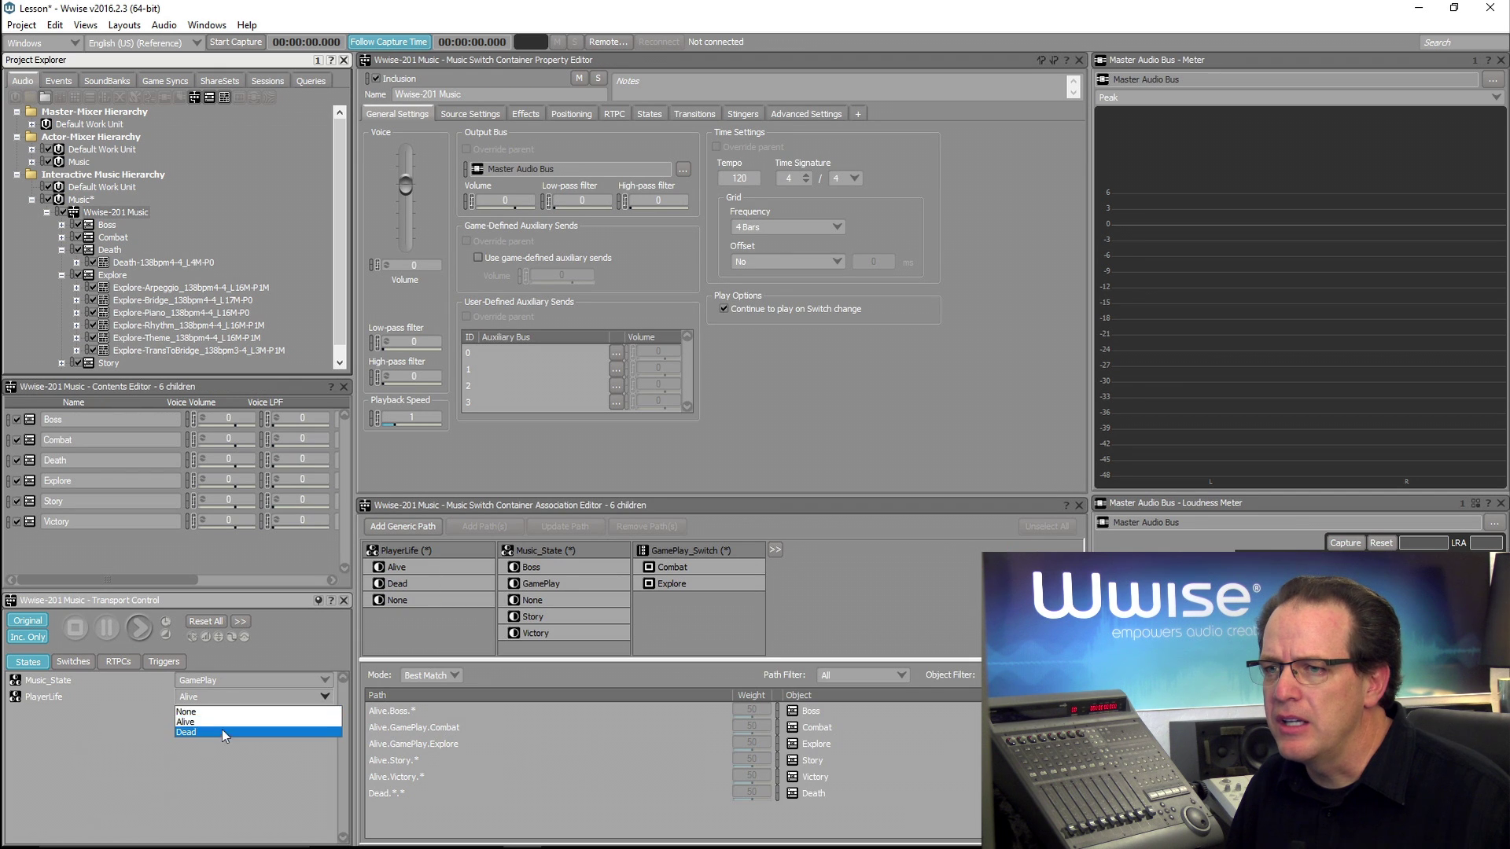
click(222, 732)
click(139, 629)
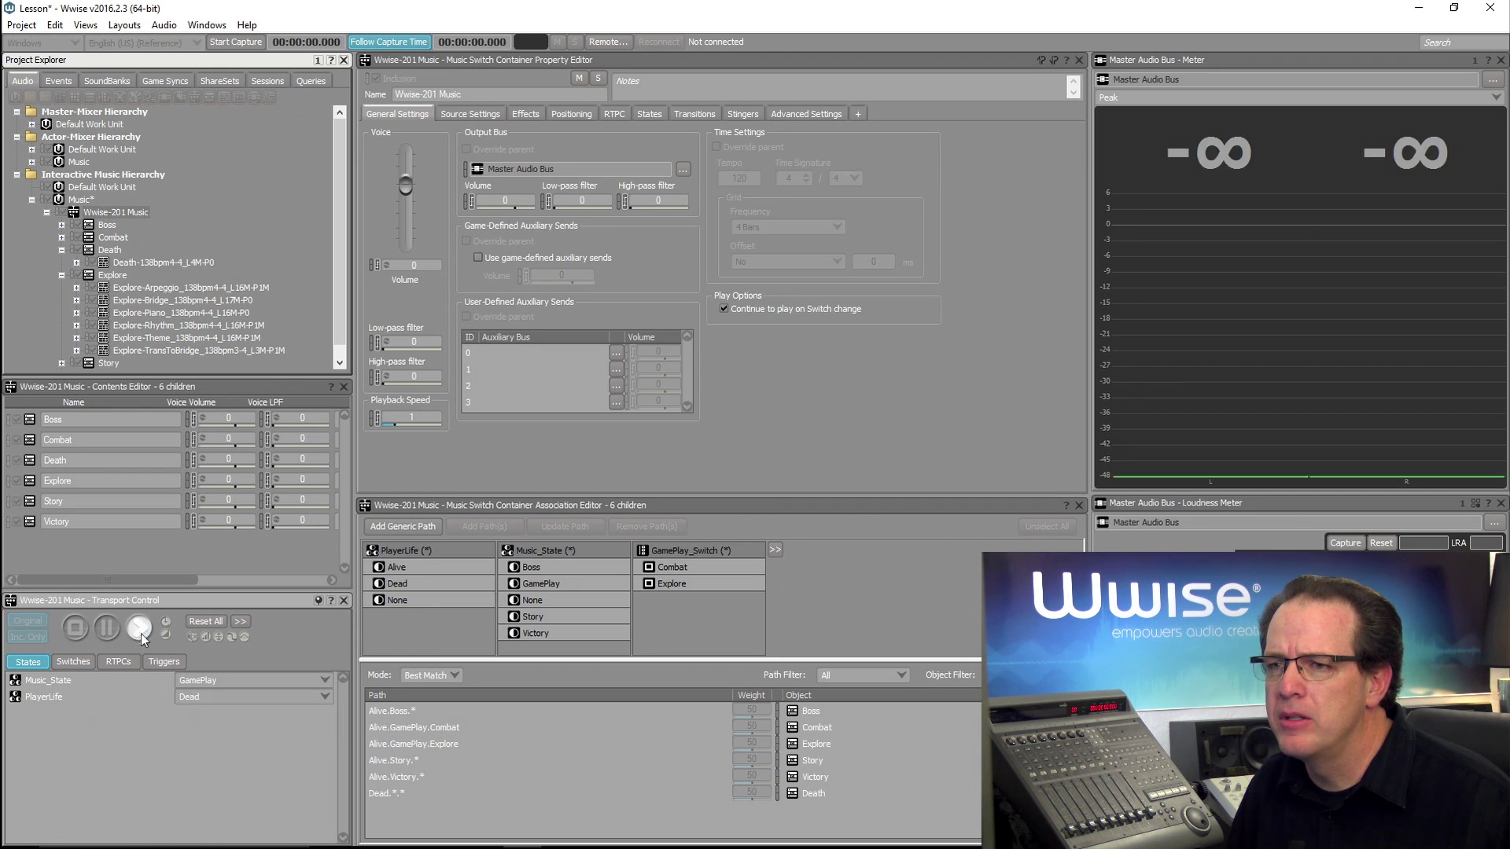
click(209, 697)
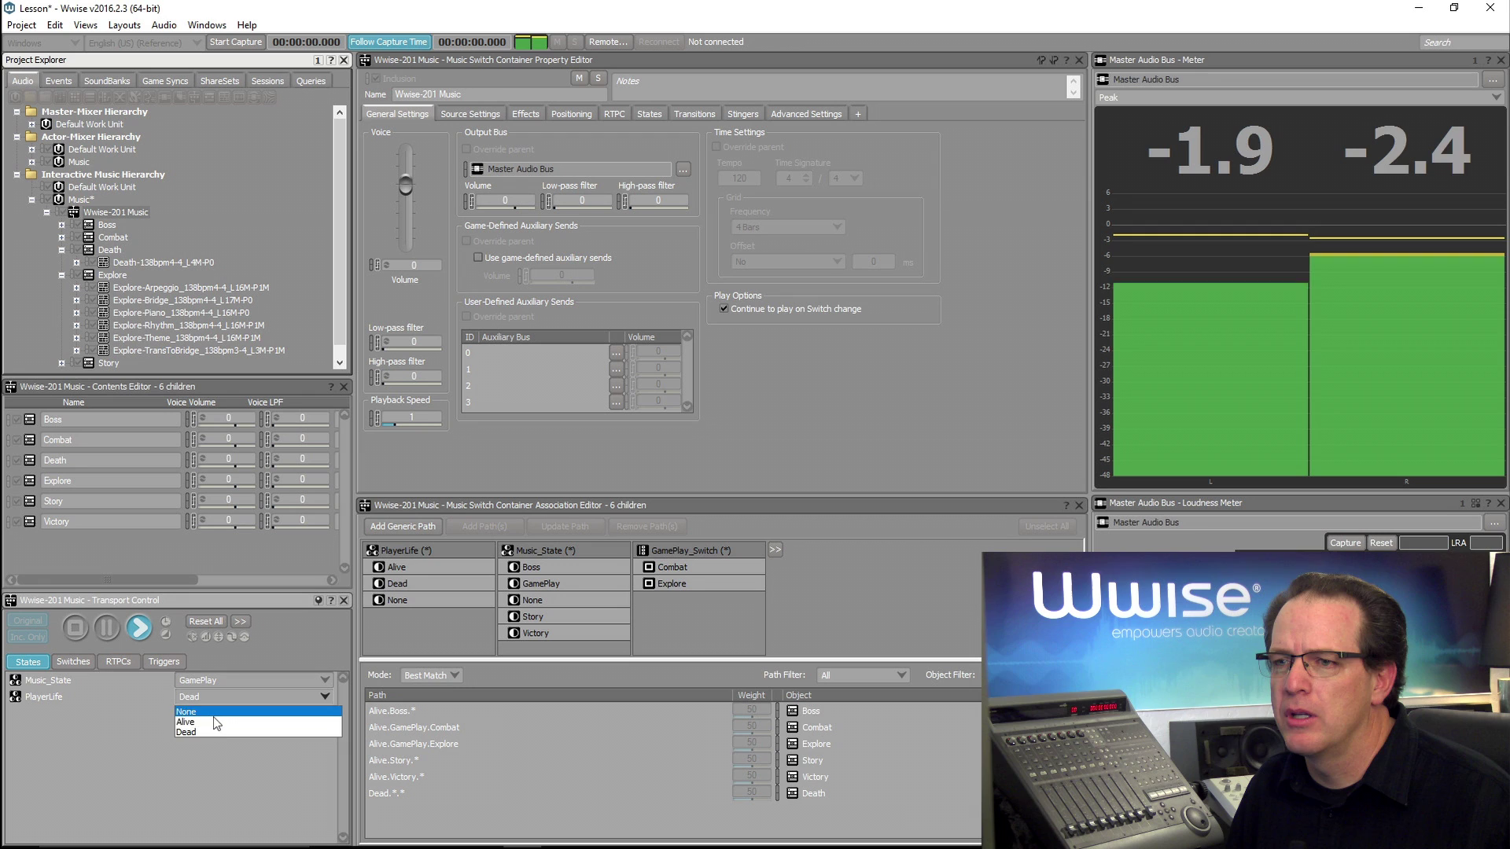
click(214, 721)
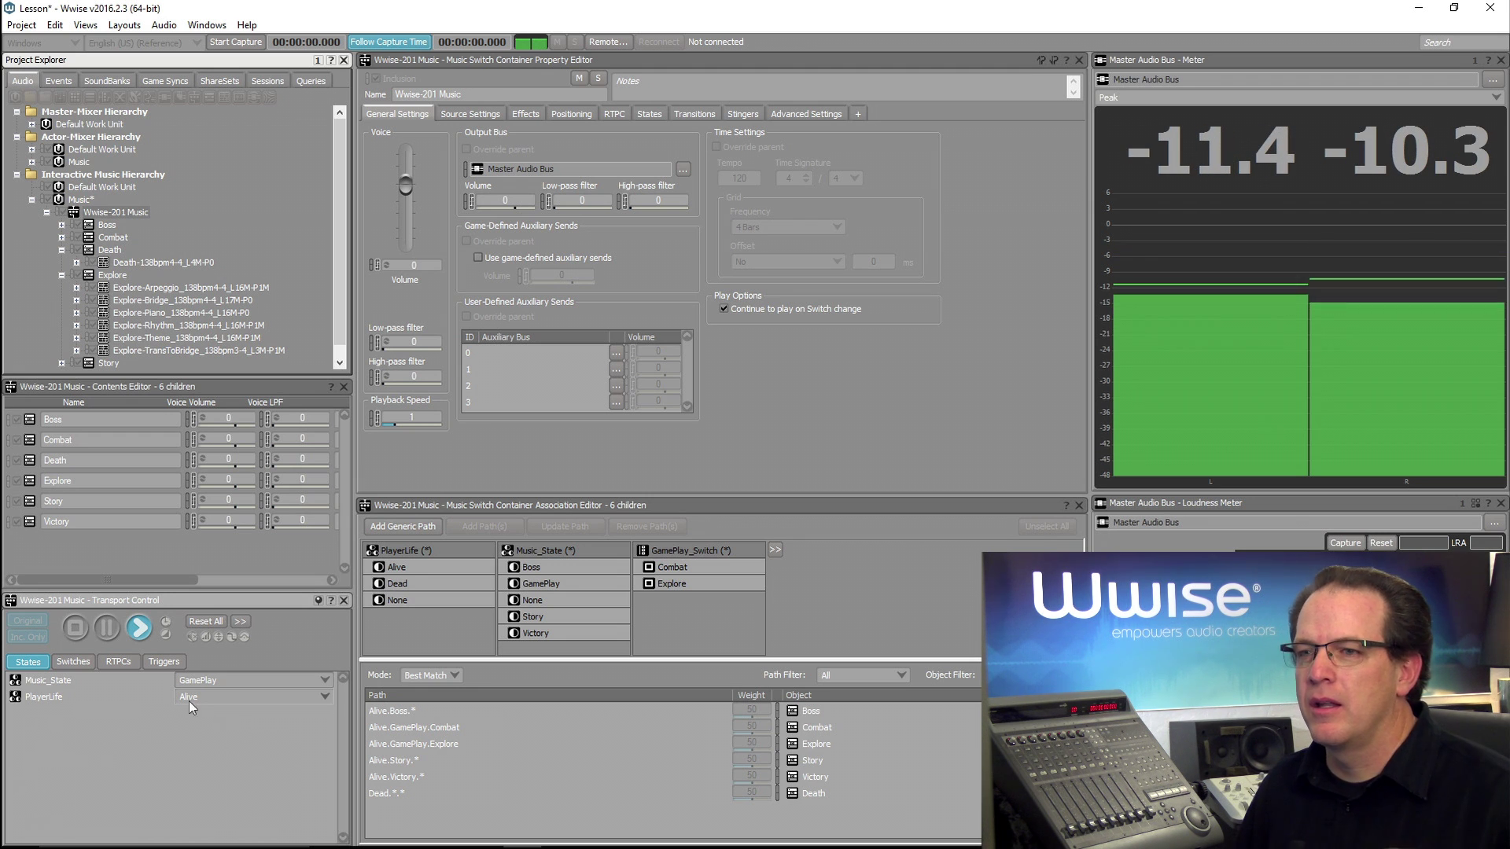
click(81, 631)
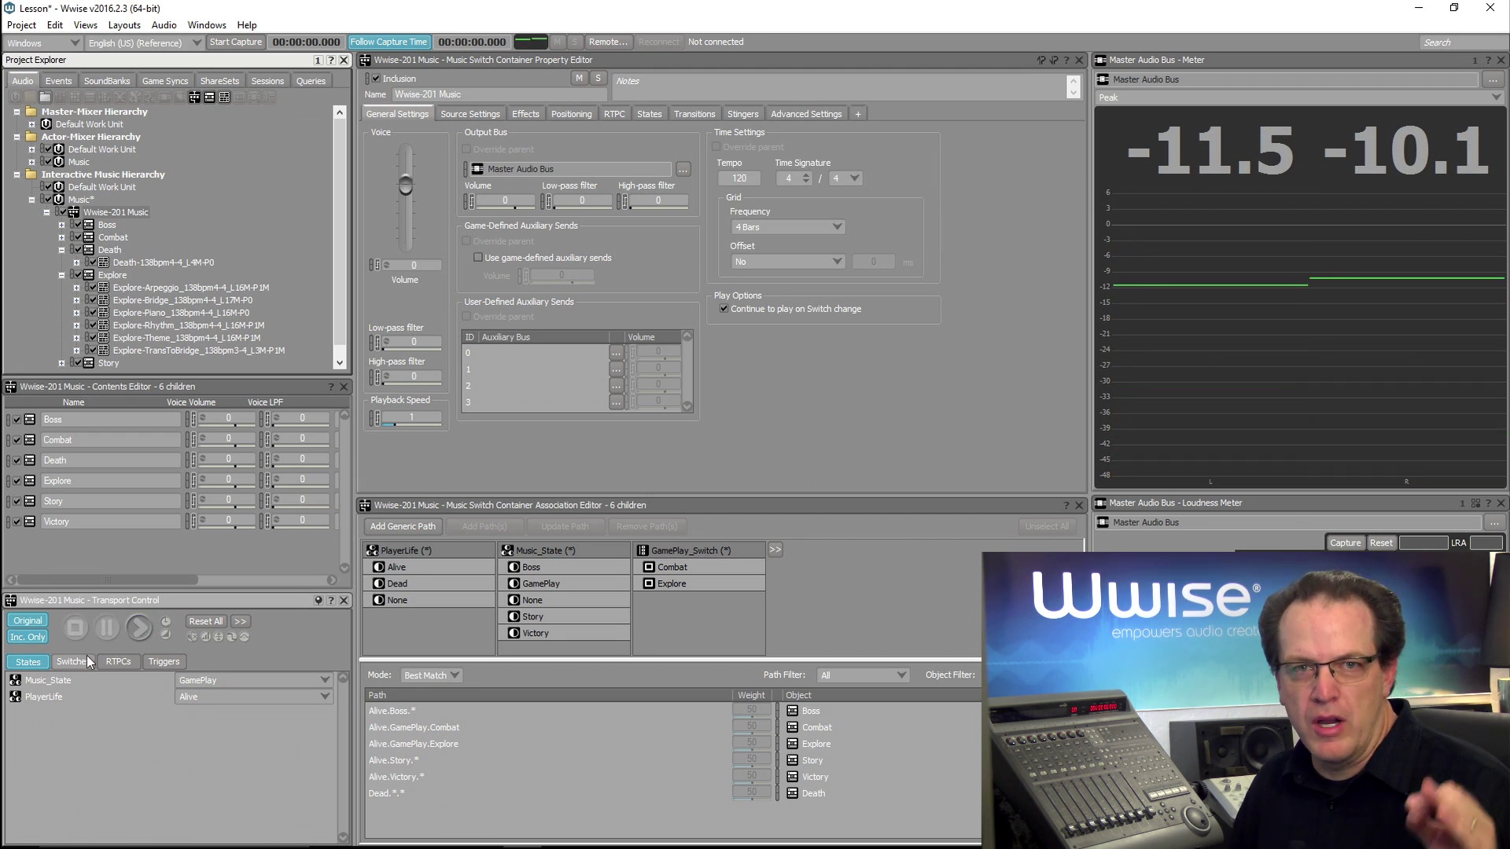